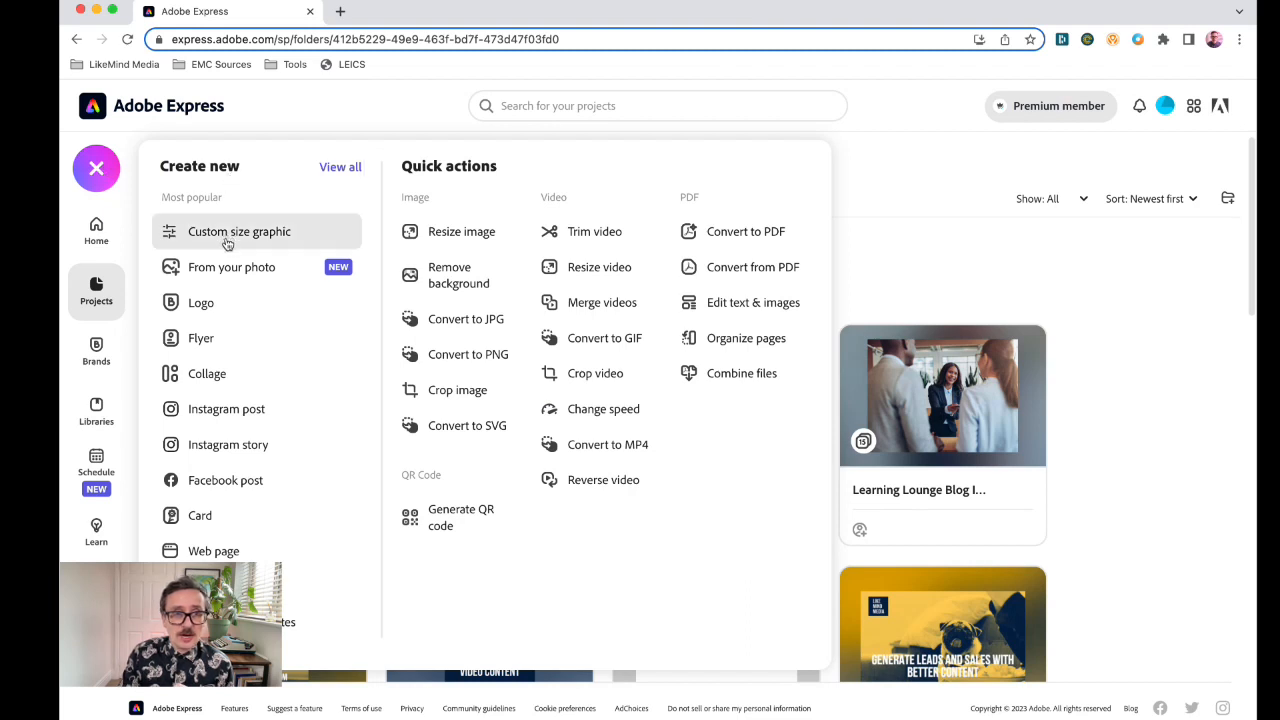
- Create a new Instagram post project and resize the blank canvas to Instagram portrait, 1080 x 1350
click(246, 410)
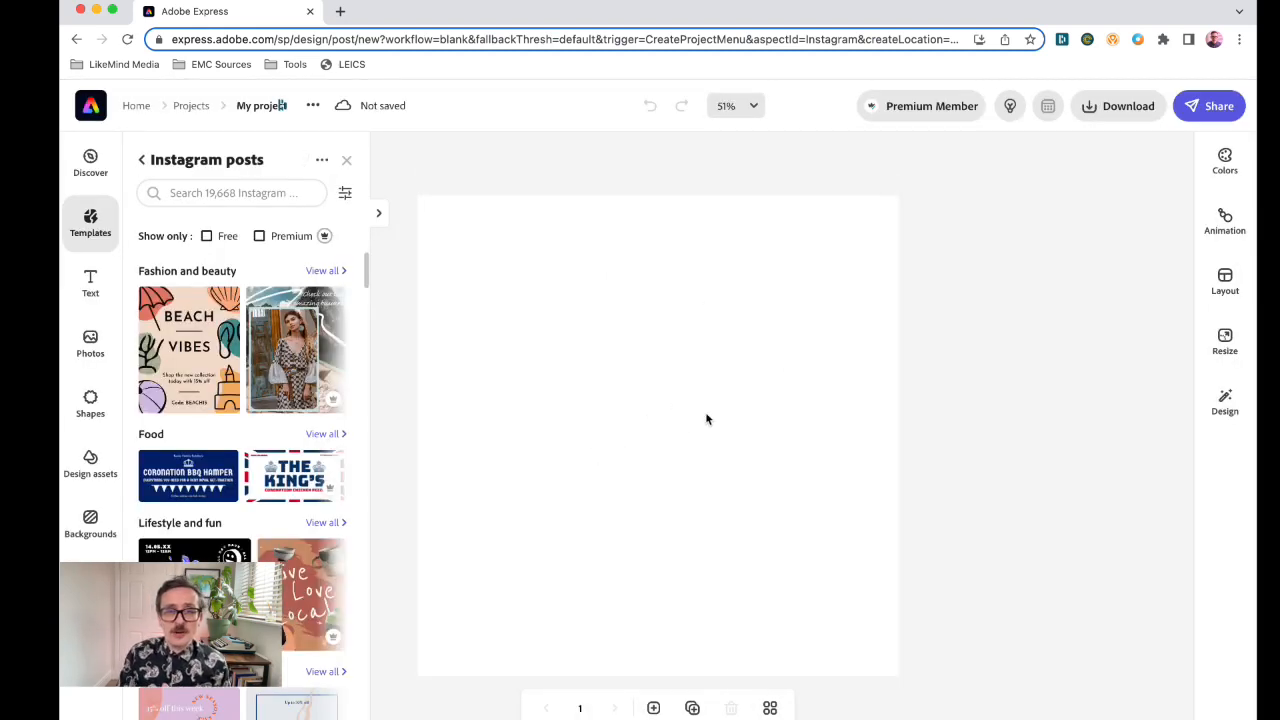
click(1220, 348)
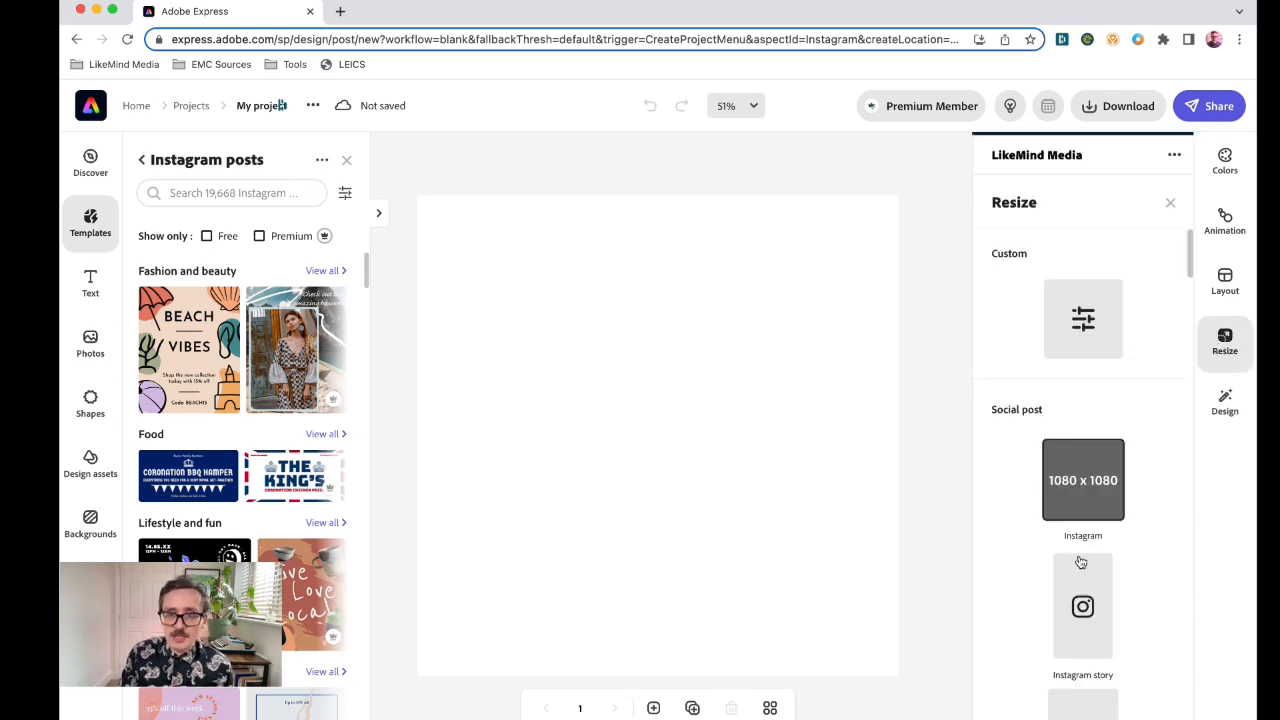
scroll(1090, 590, down, 3)
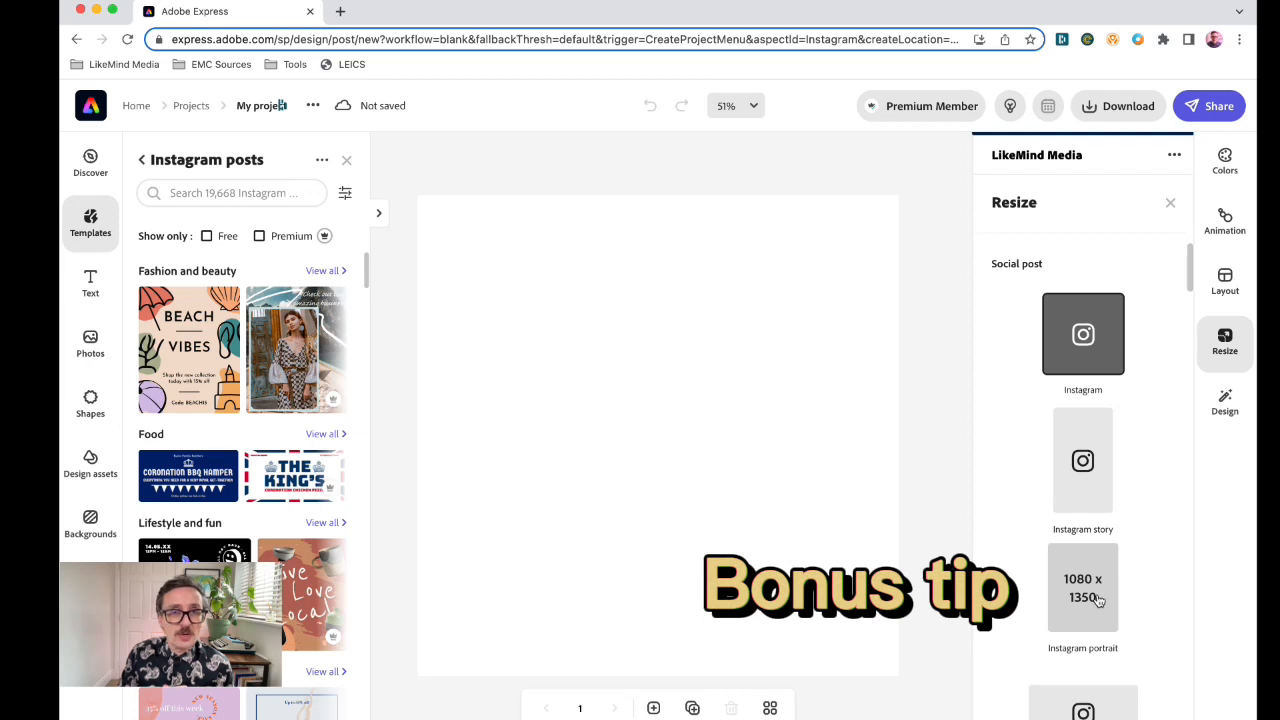
click(1095, 597)
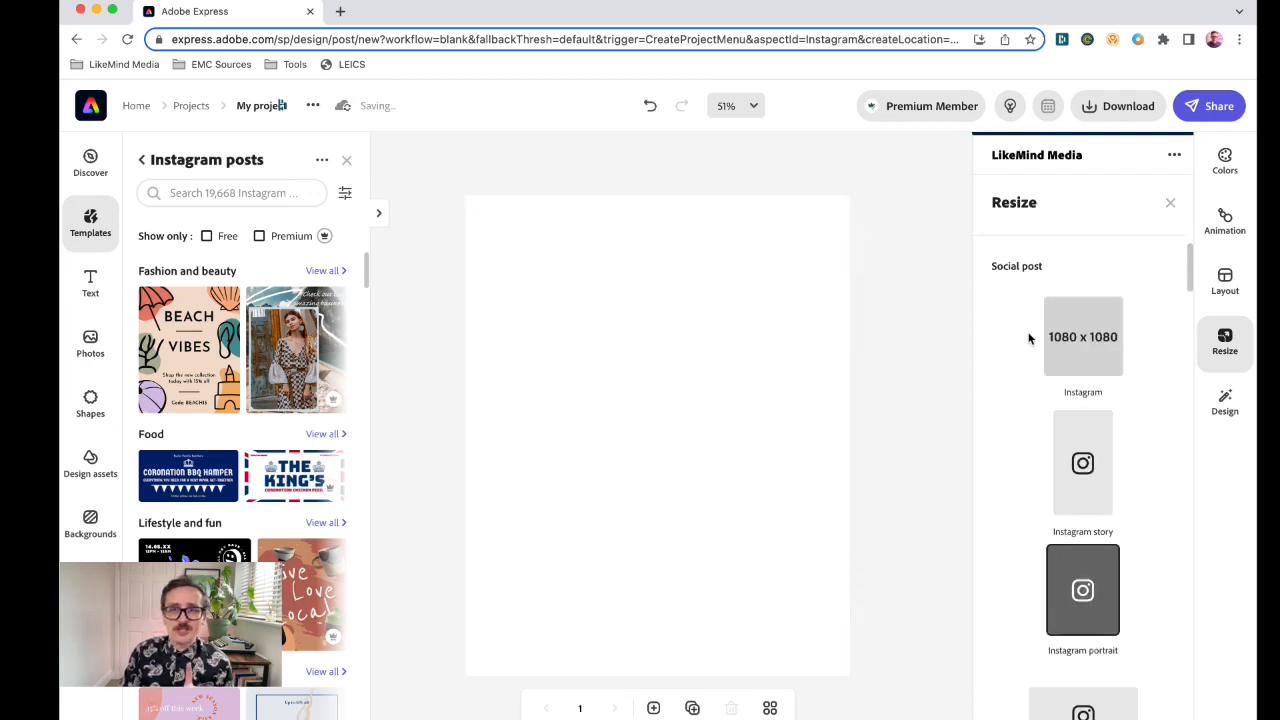
click(1170, 205)
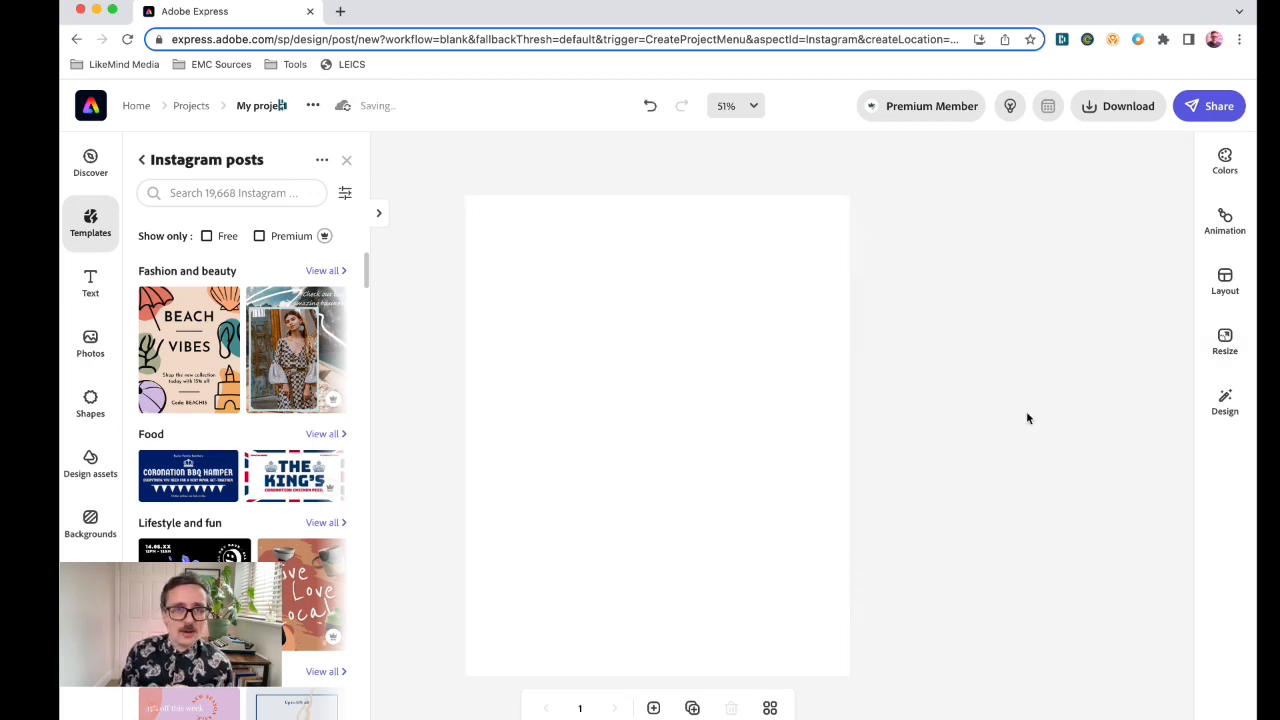
- Search the stock photos for "podcast" and browse the results for a suitable background image
click(90, 345)
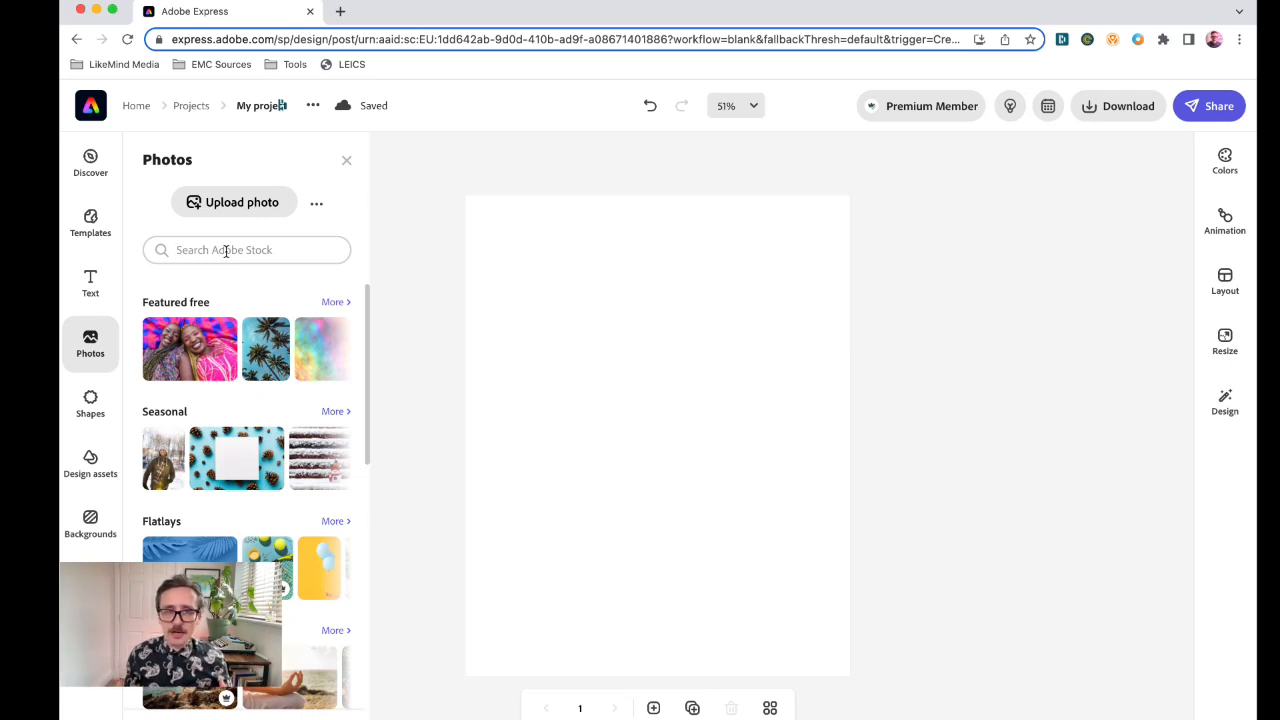
text(po)
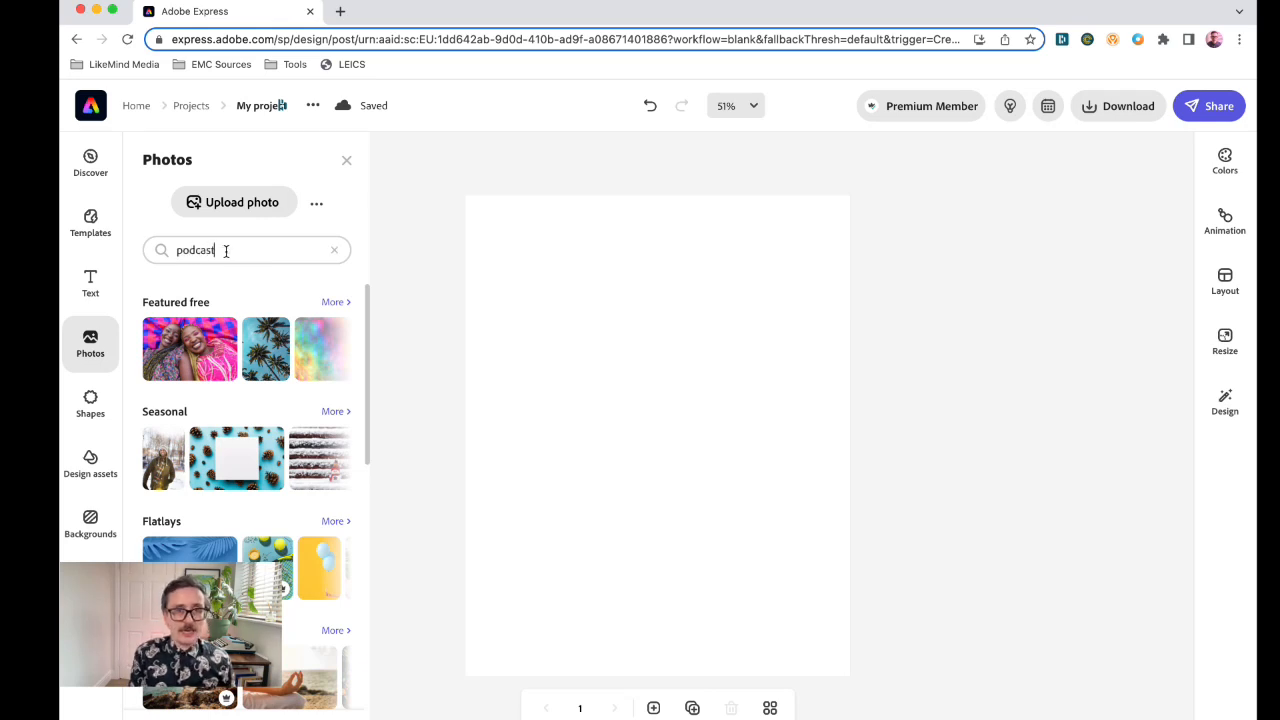
text(dcast)
key(Return)
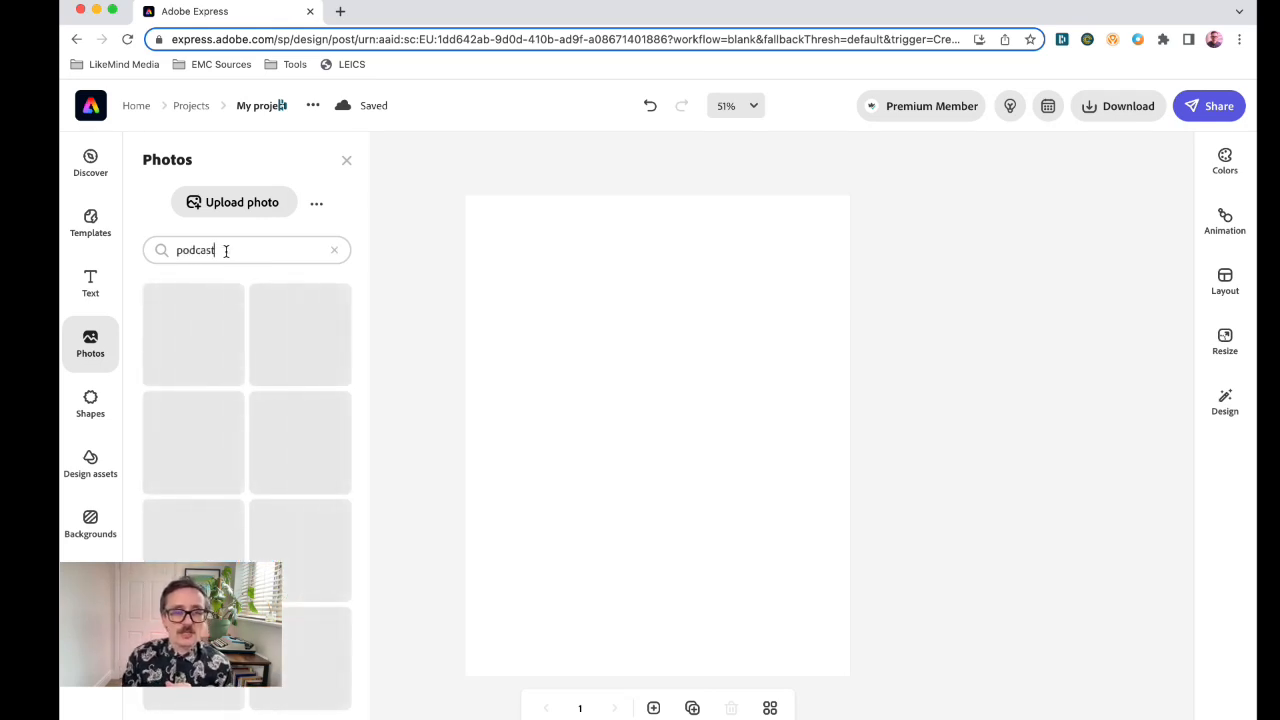
scroll(229, 453, down, 5)
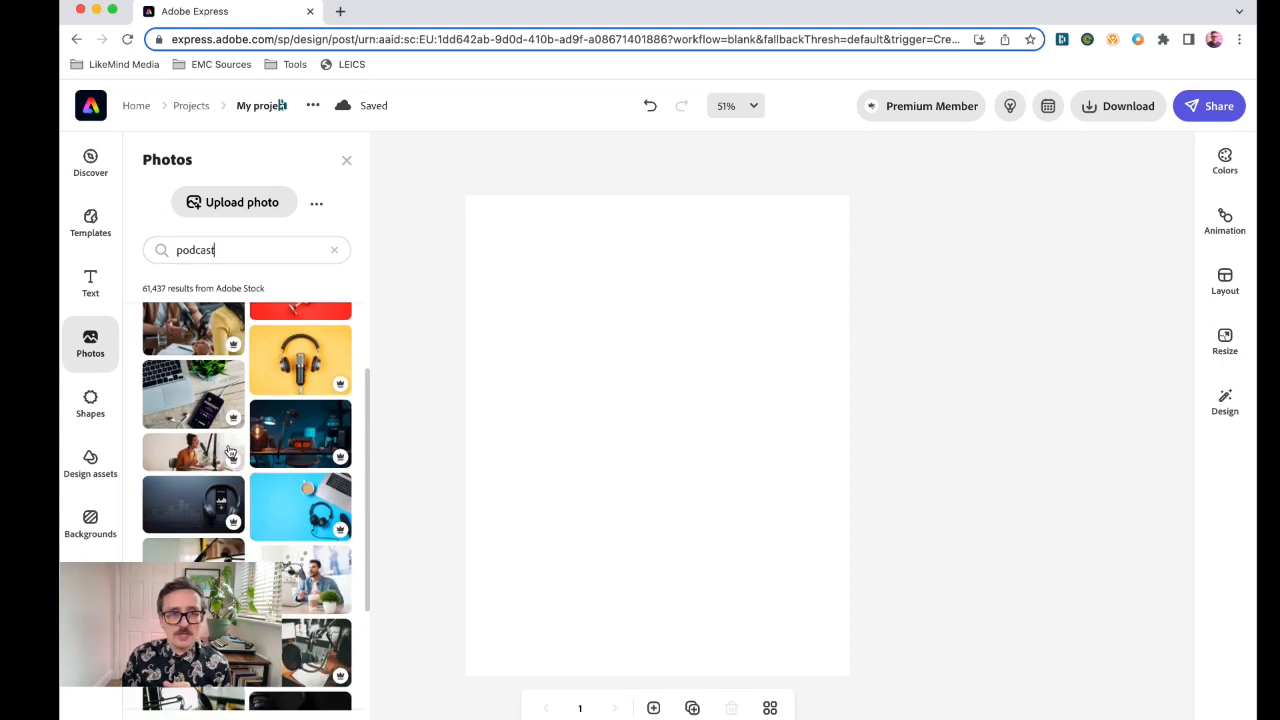
scroll(229, 452, down, 10)
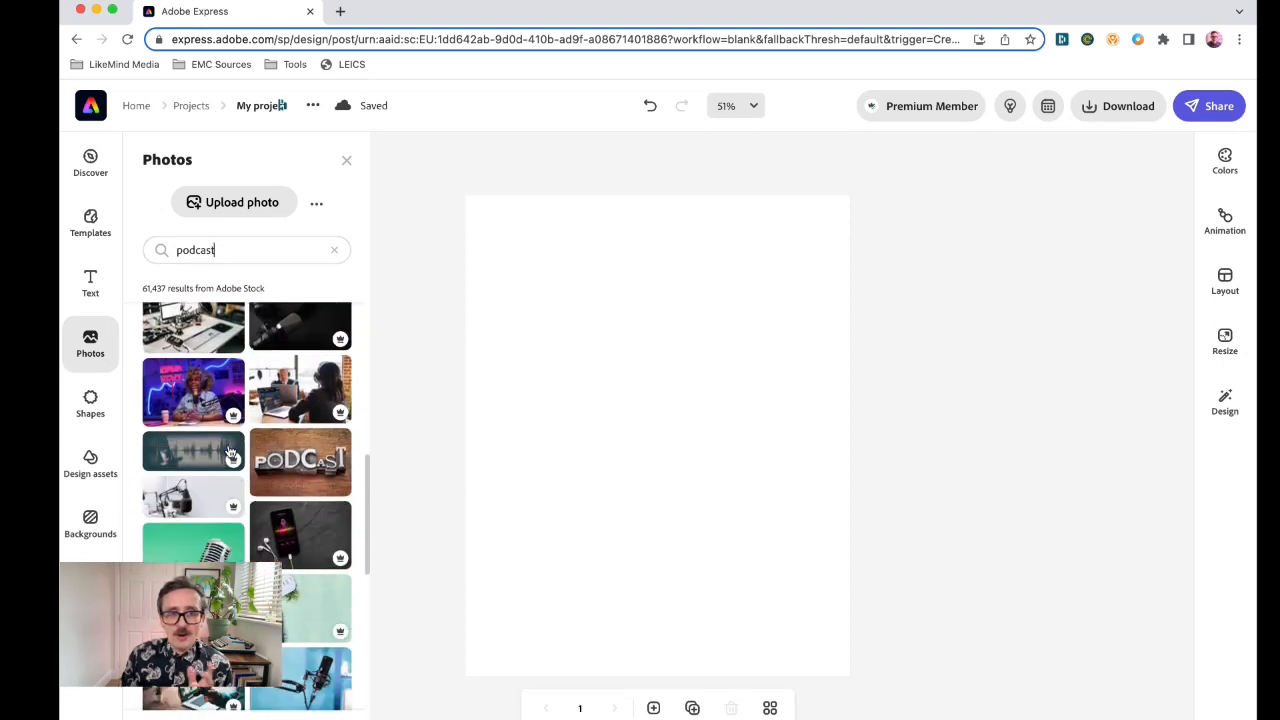
scroll(229, 452, down, 10)
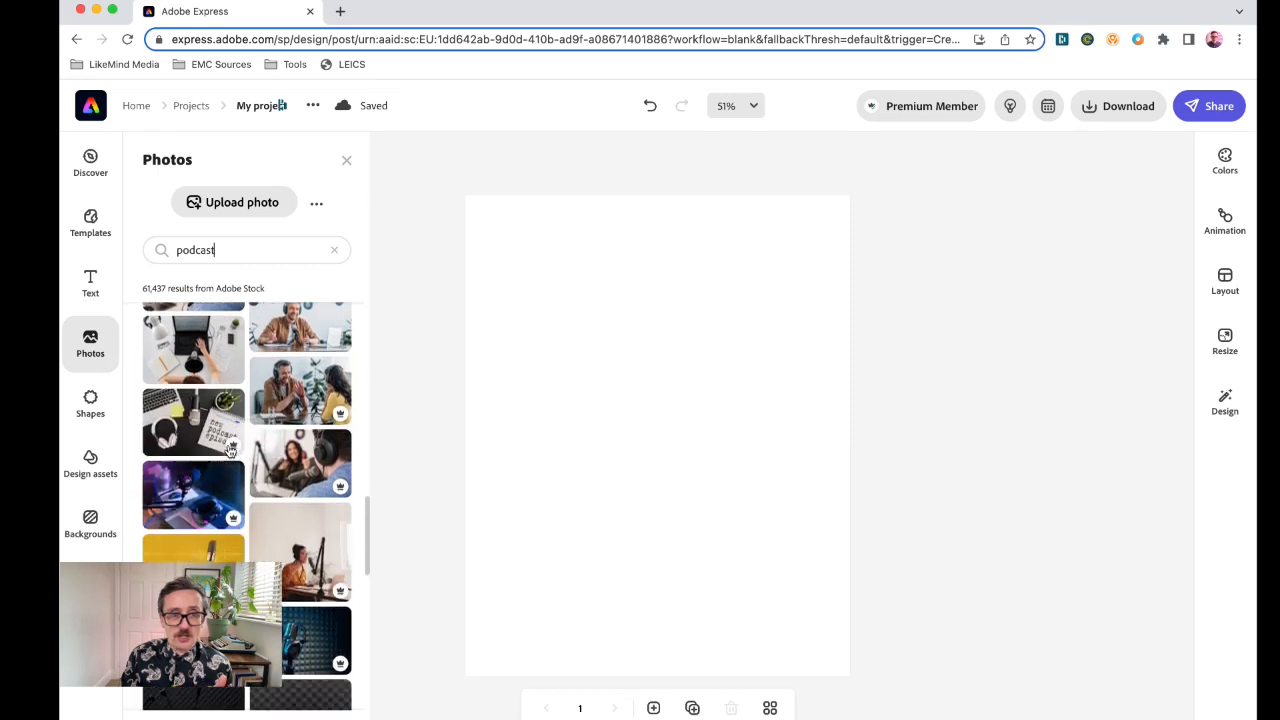
scroll(229, 453, down, 5)
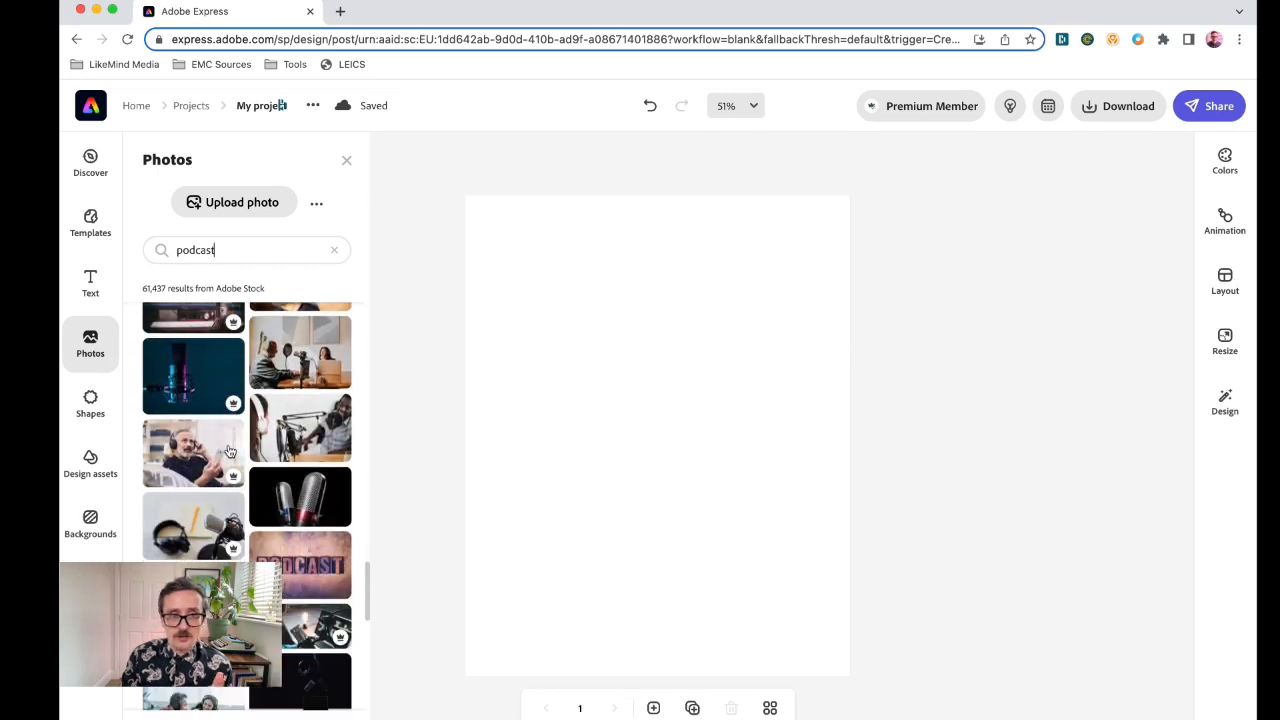
scroll(229, 452, down, 3)
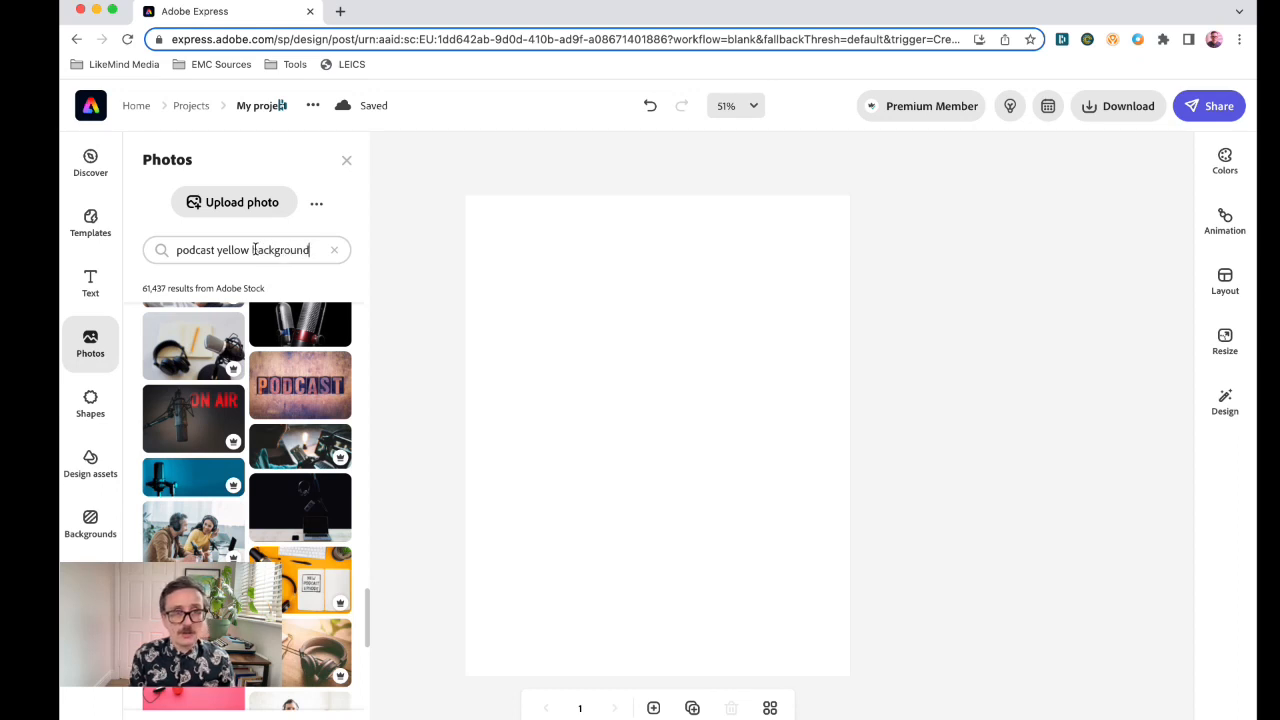
- Search the stock photos for "podcast yellow background" and add the photo of black headphones beside a phone showing a podcast graphic
key(Return)
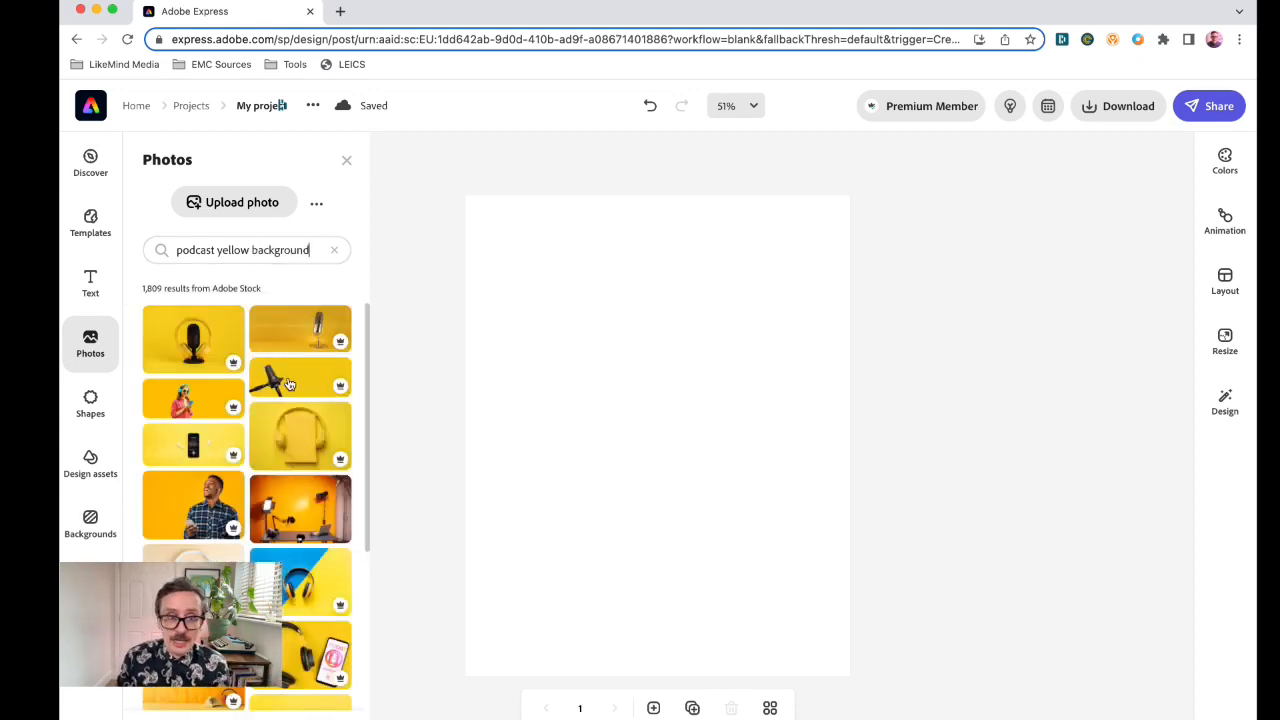
scroll(288, 384, down, 5)
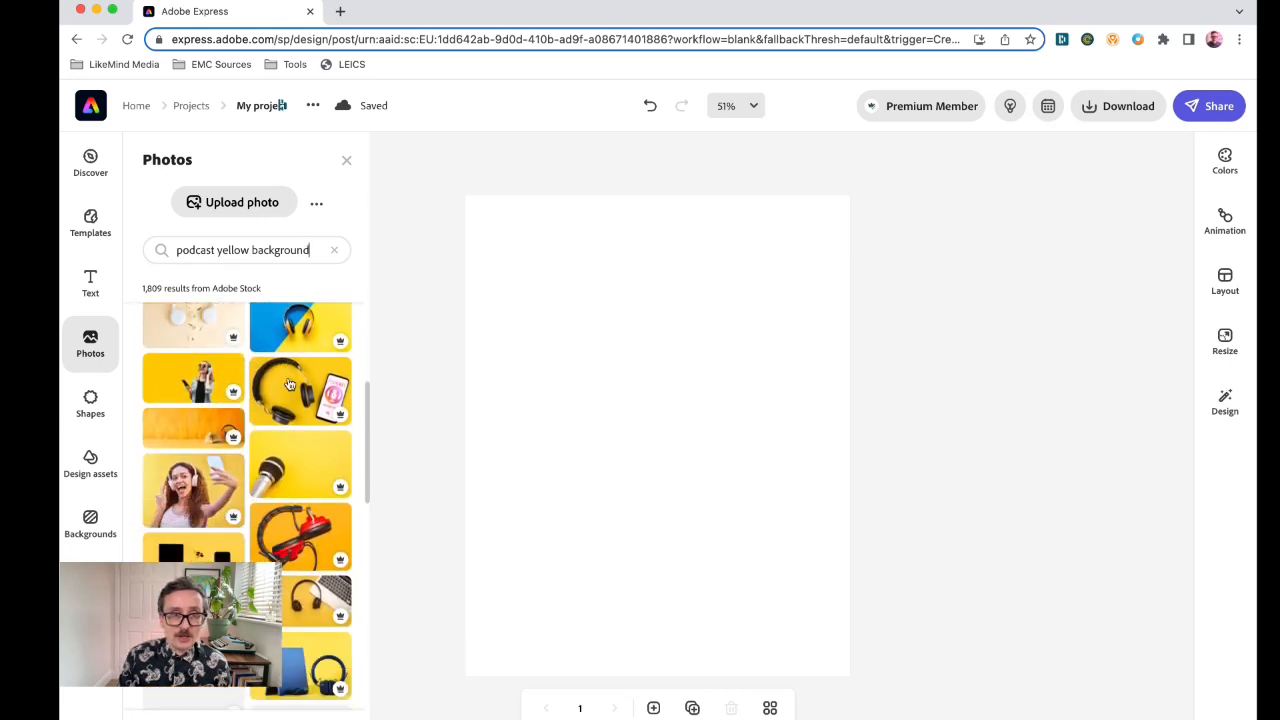
scroll(288, 384, down, 10)
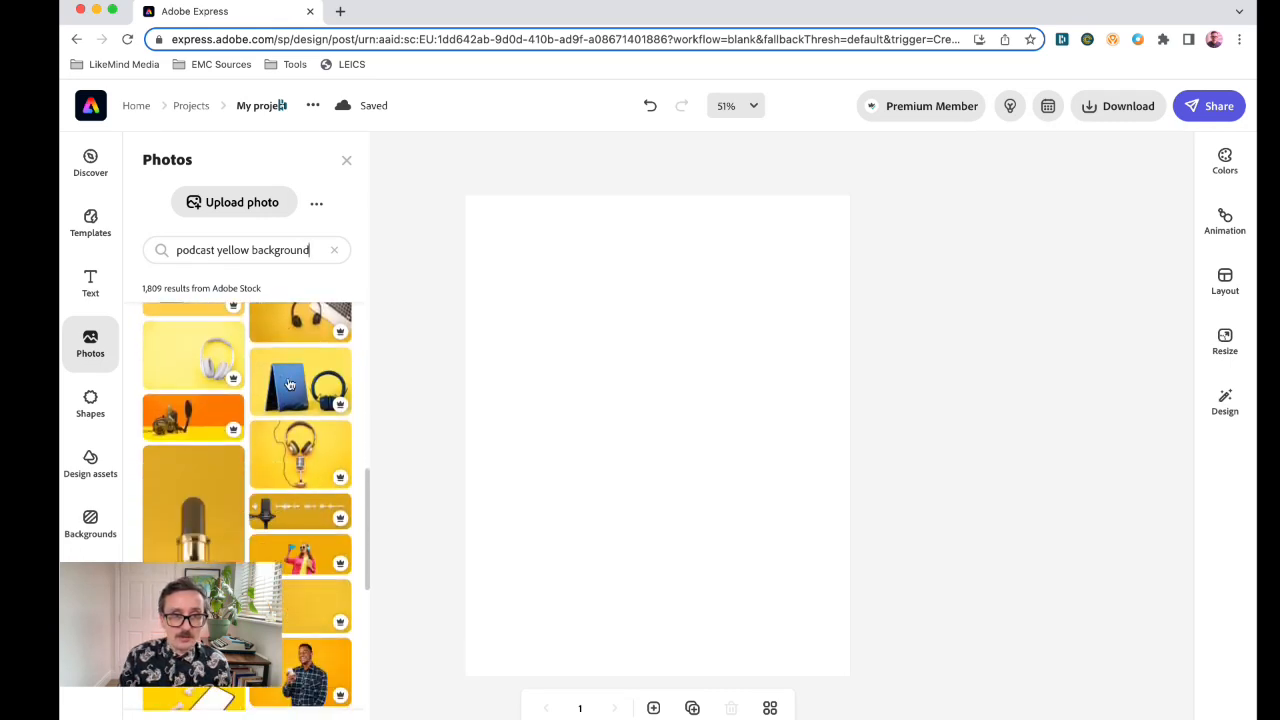
scroll(288, 384, down, 3)
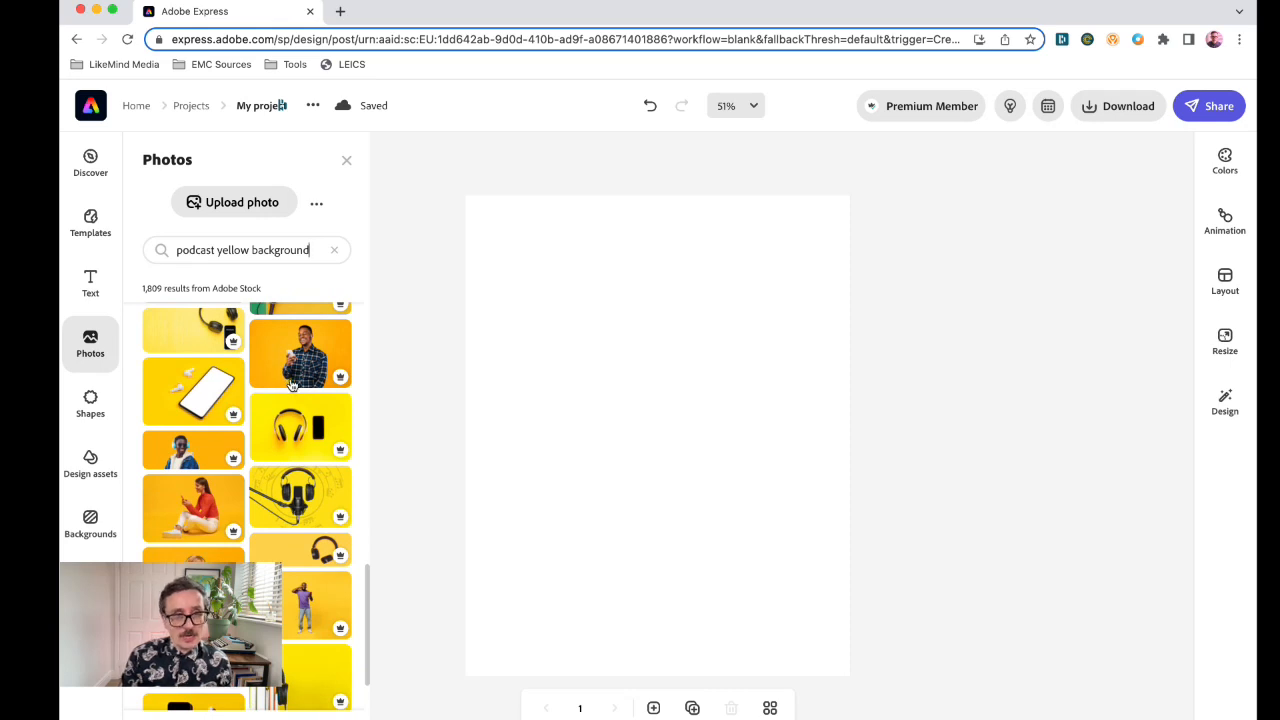
scroll(291, 385, up, 15)
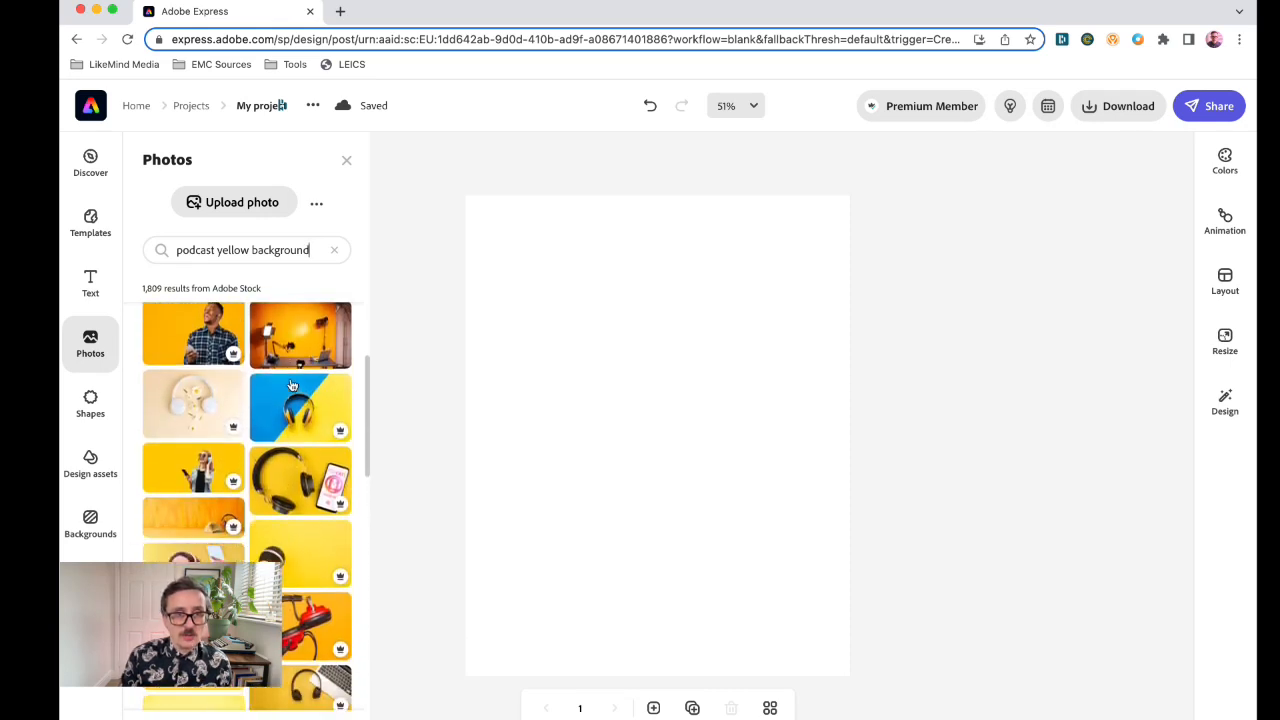
scroll(291, 385, down, 1)
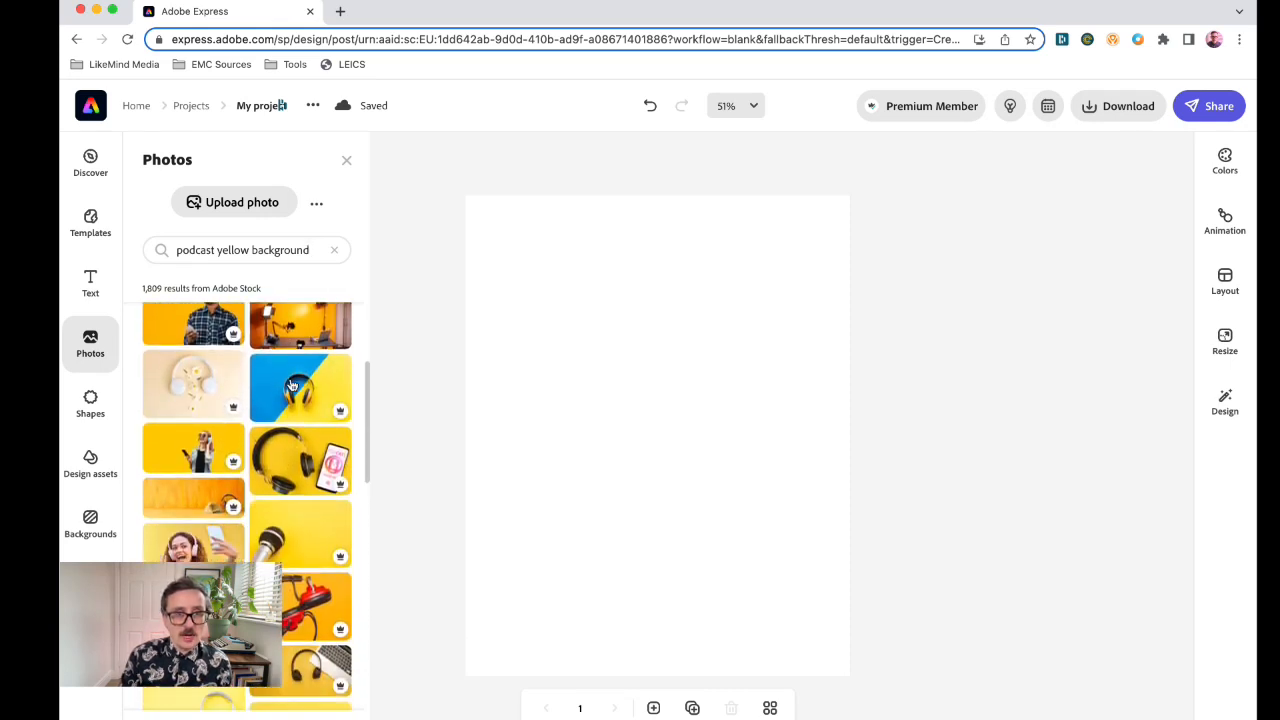
click(292, 456)
- Move and enlarge the headphones photo to cover the whole canvas, letting the phone run off the canvas's right edge
drag(546, 361, 334, 141)
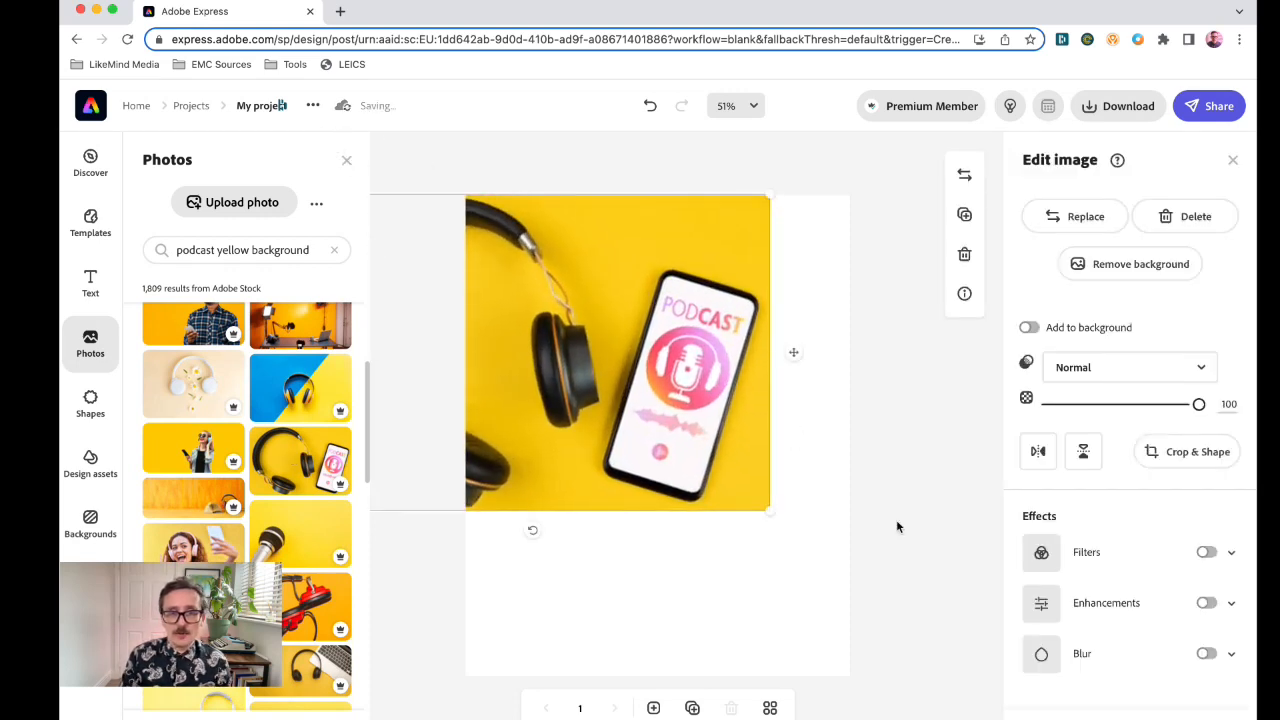
drag(770, 511, 1023, 678)
drag(745, 509, 636, 494)
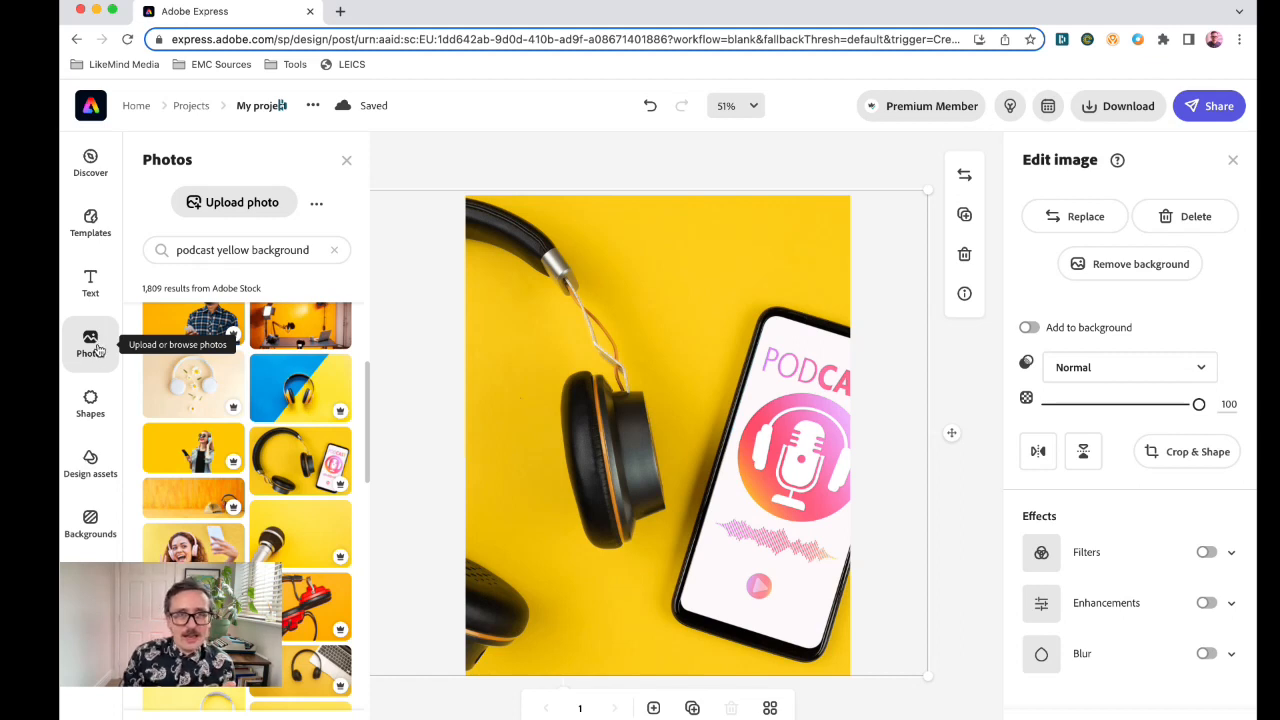
- Add a basic square shape over the phone's screen in the photo and fill it with white, #FFFFFF
click(115, 455)
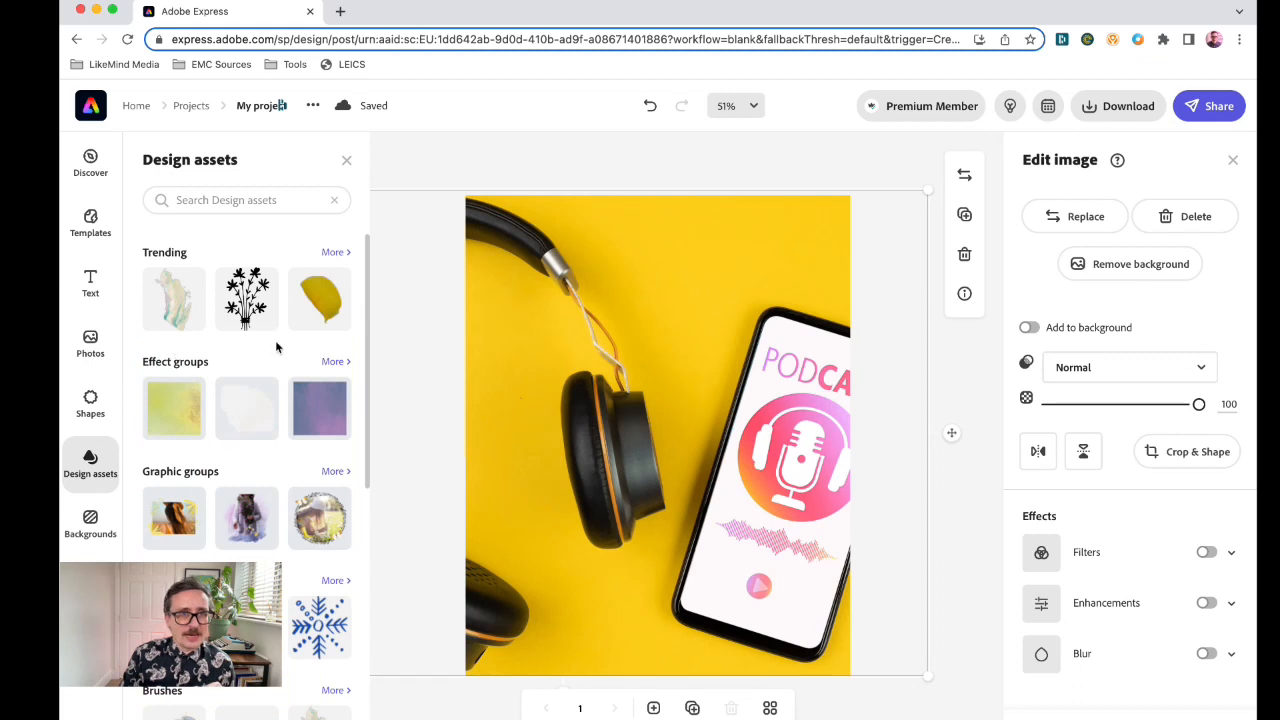
click(90, 404)
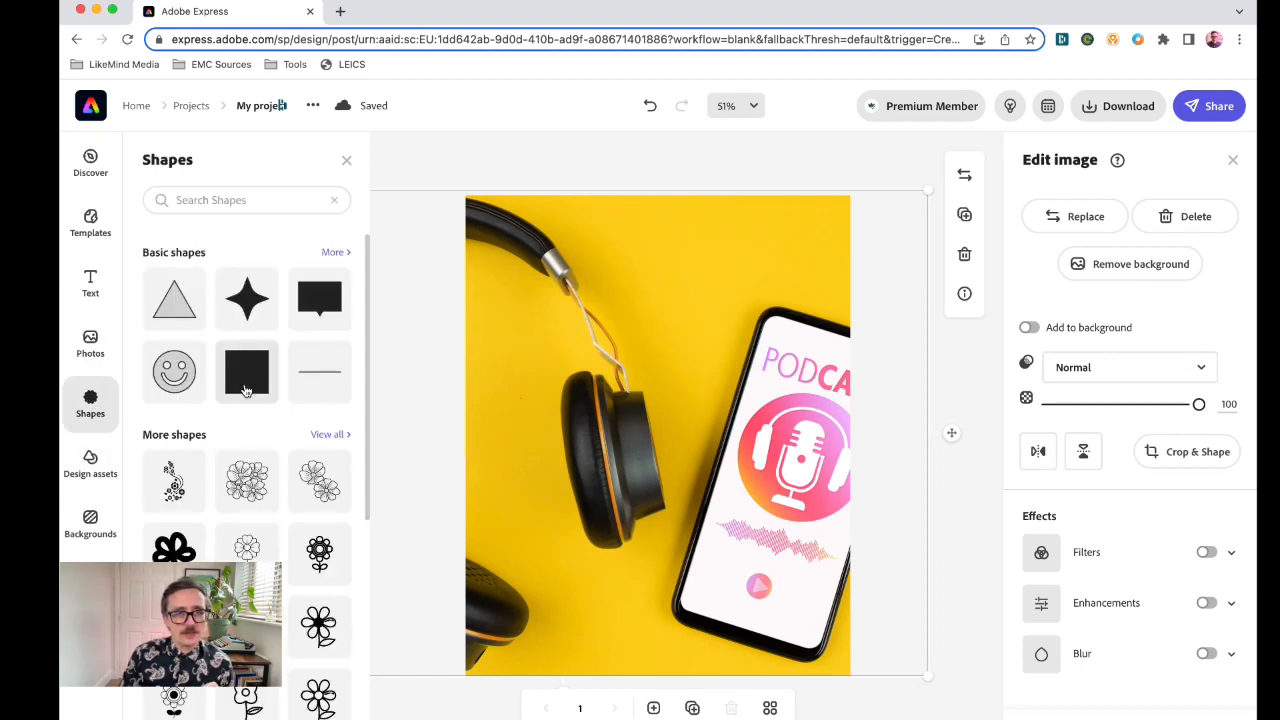
click(252, 388)
drag(626, 397, 806, 398)
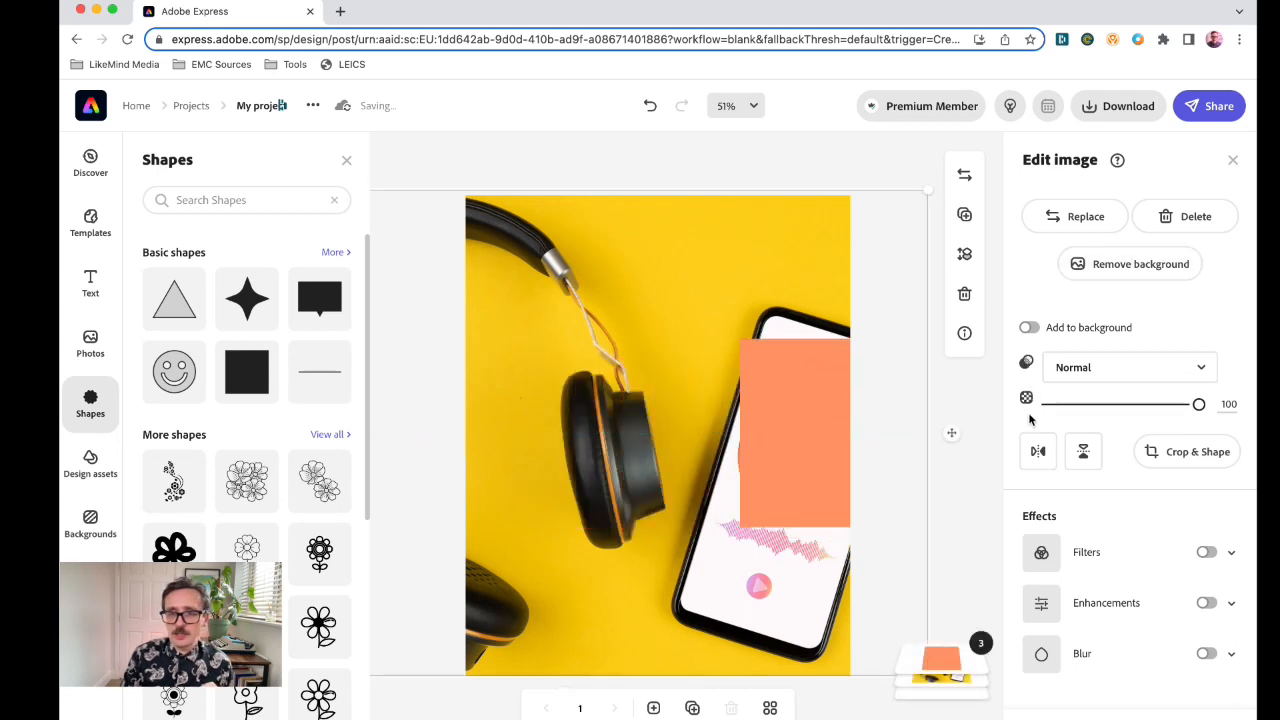
click(810, 436)
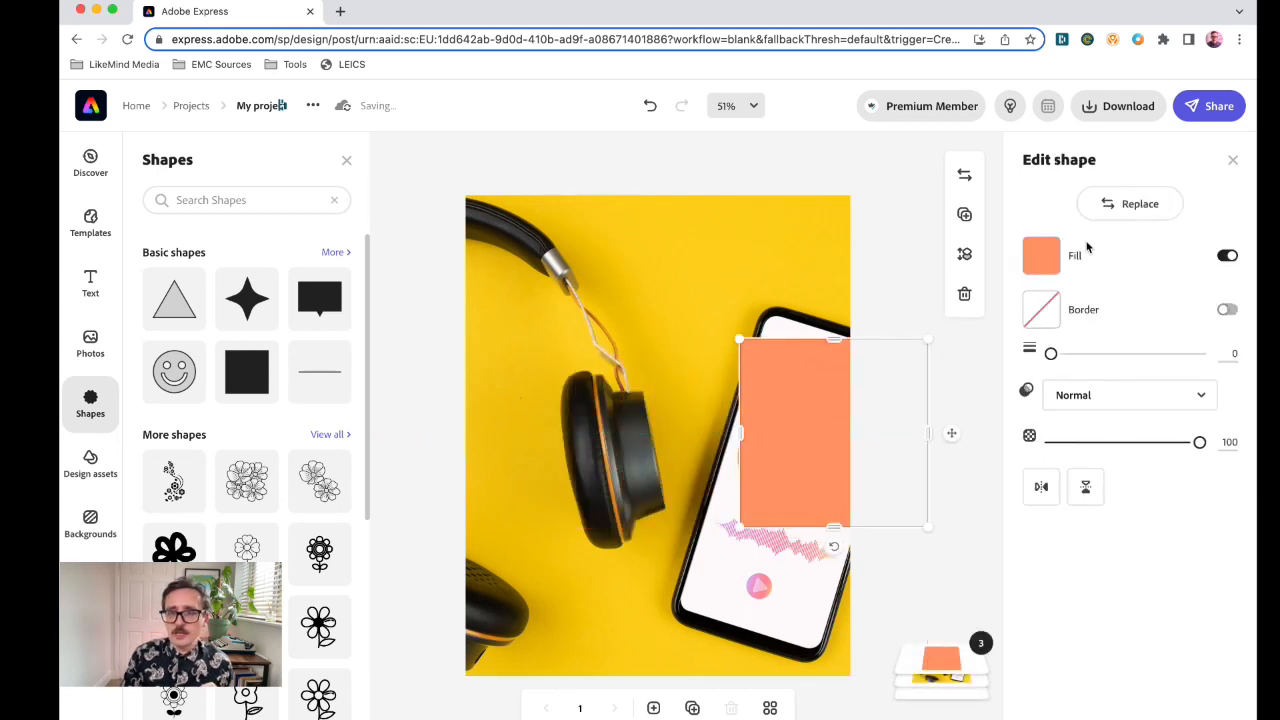
click(1040, 260)
click(1118, 341)
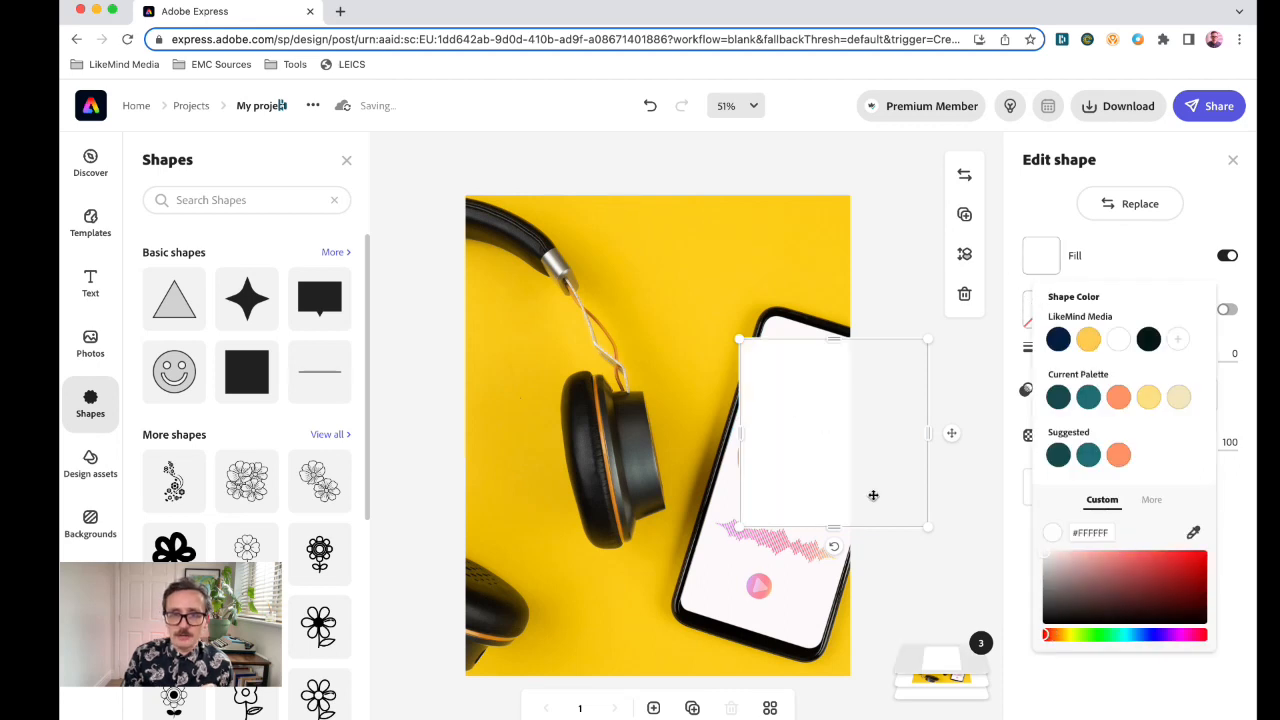
- Rotate the white square to match the phone's tilt, then stretch and position it to cover the podcast graphic on the screen
mouse_move(818, 553)
mouse_down()
mouse_move(826, 546)
mouse_move(798, 542)
mouse_up()
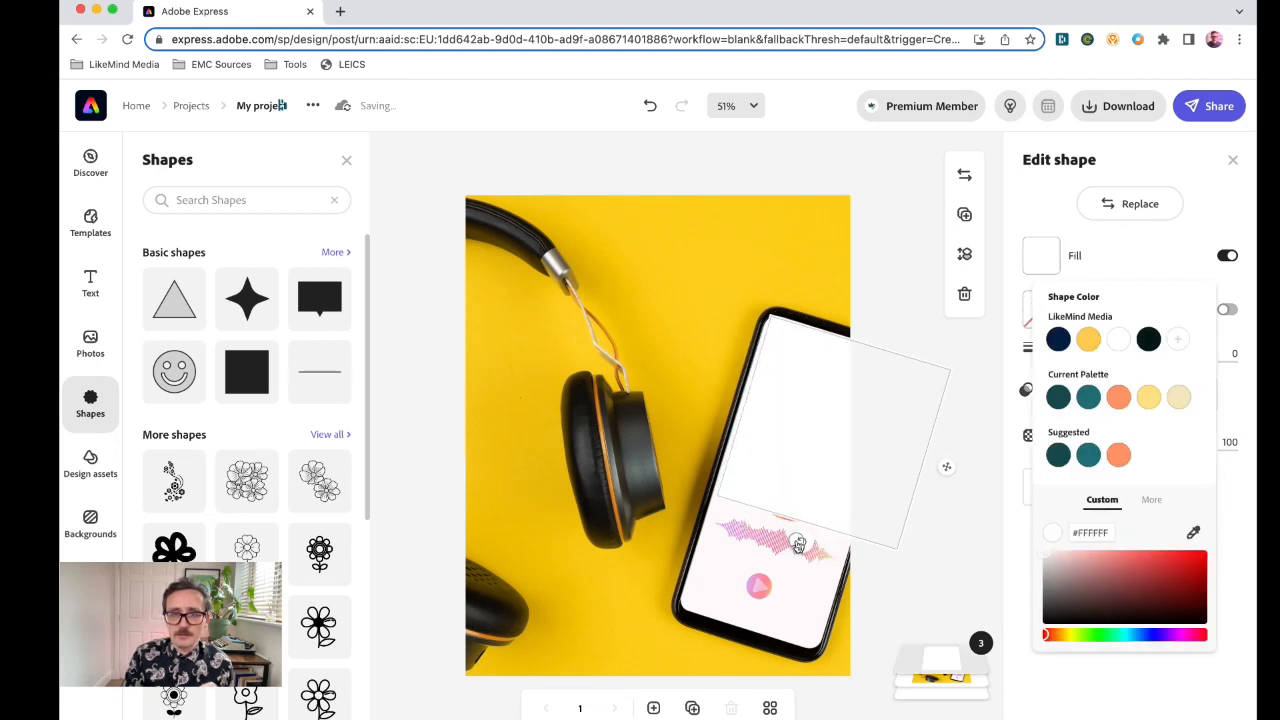
drag(843, 442, 806, 547)
drag(823, 450, 840, 389)
click(871, 270)
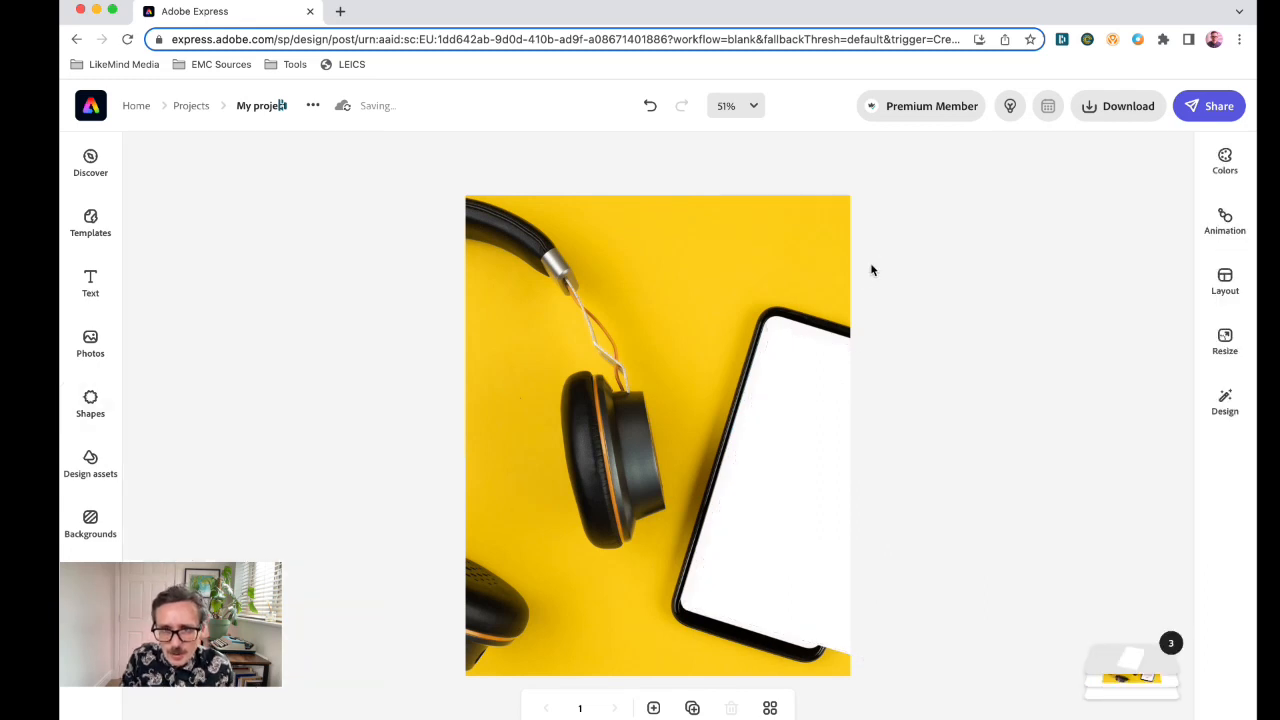
- Match the covering shape's fill to the phone screen by sampling its off-white, FDFAFB, with the eyedropper
click(797, 352)
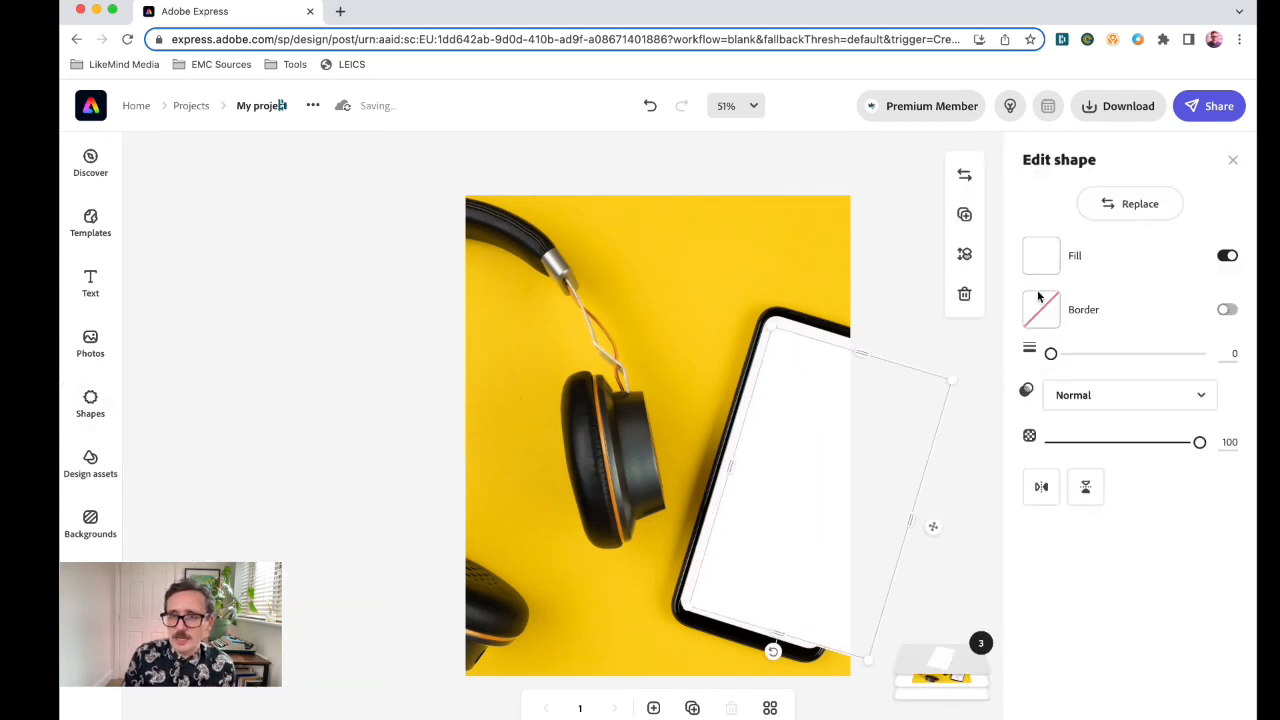
click(1041, 258)
click(1193, 532)
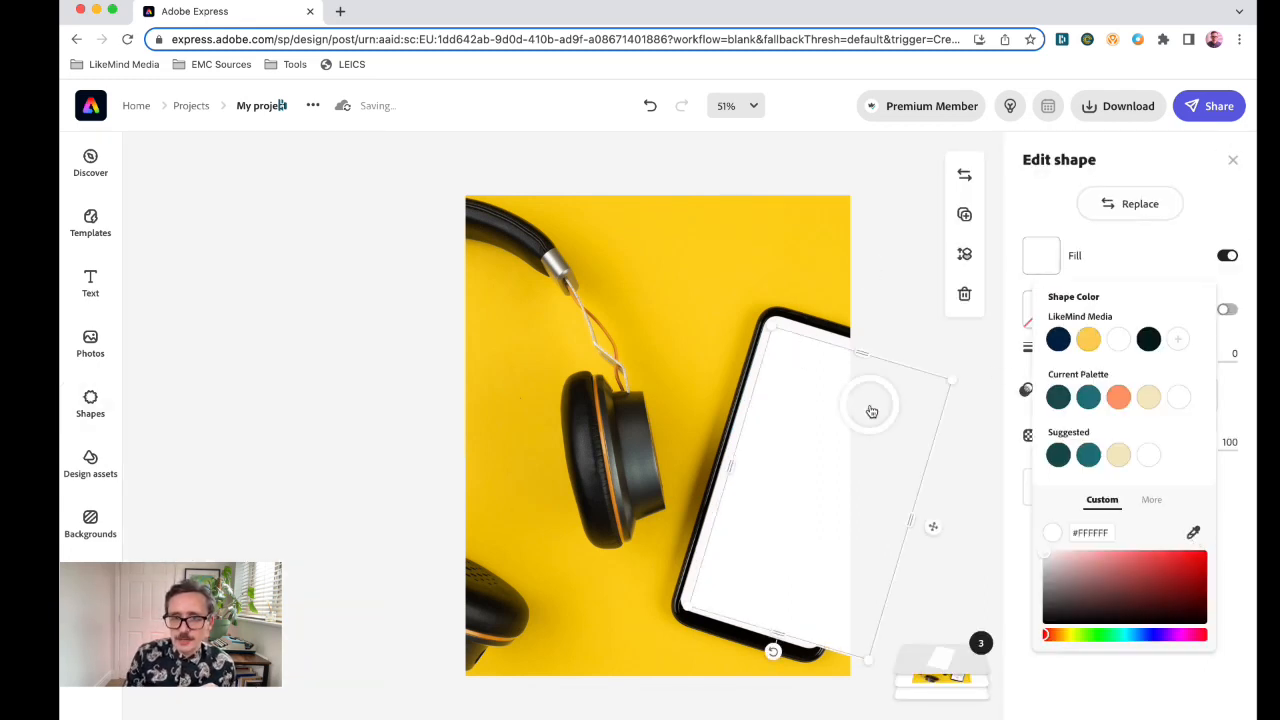
click(790, 324)
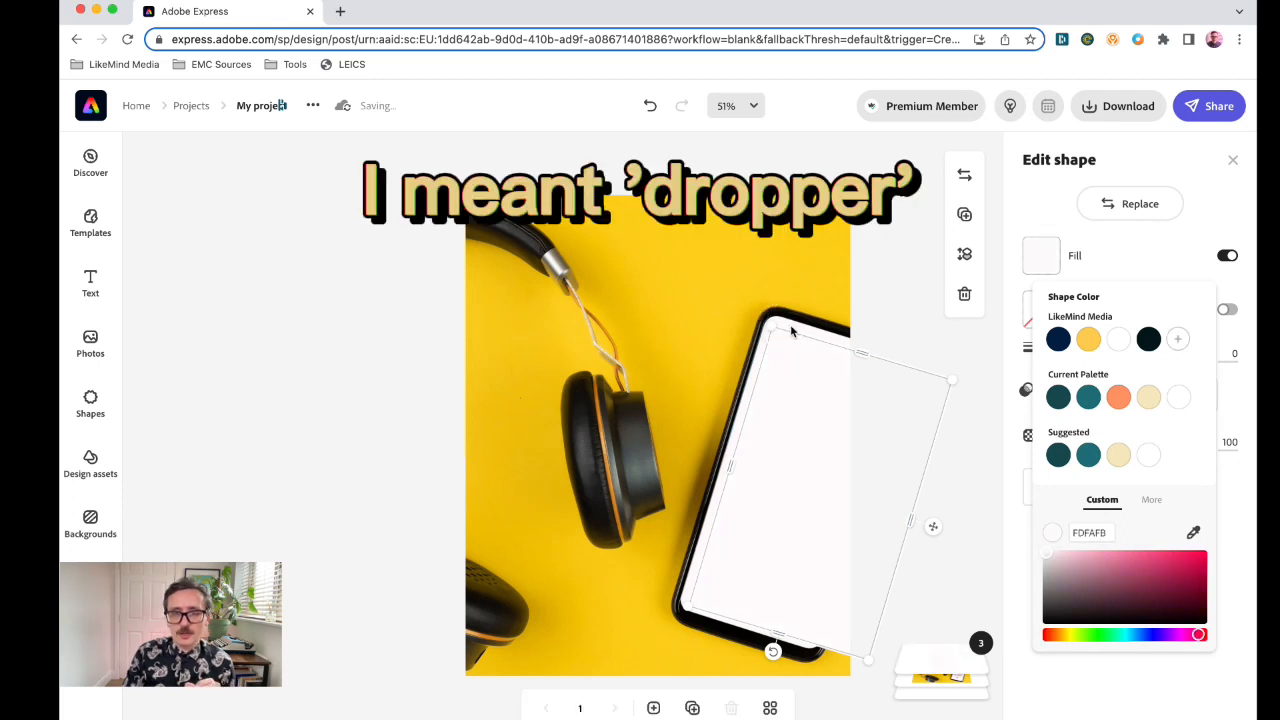
click(903, 322)
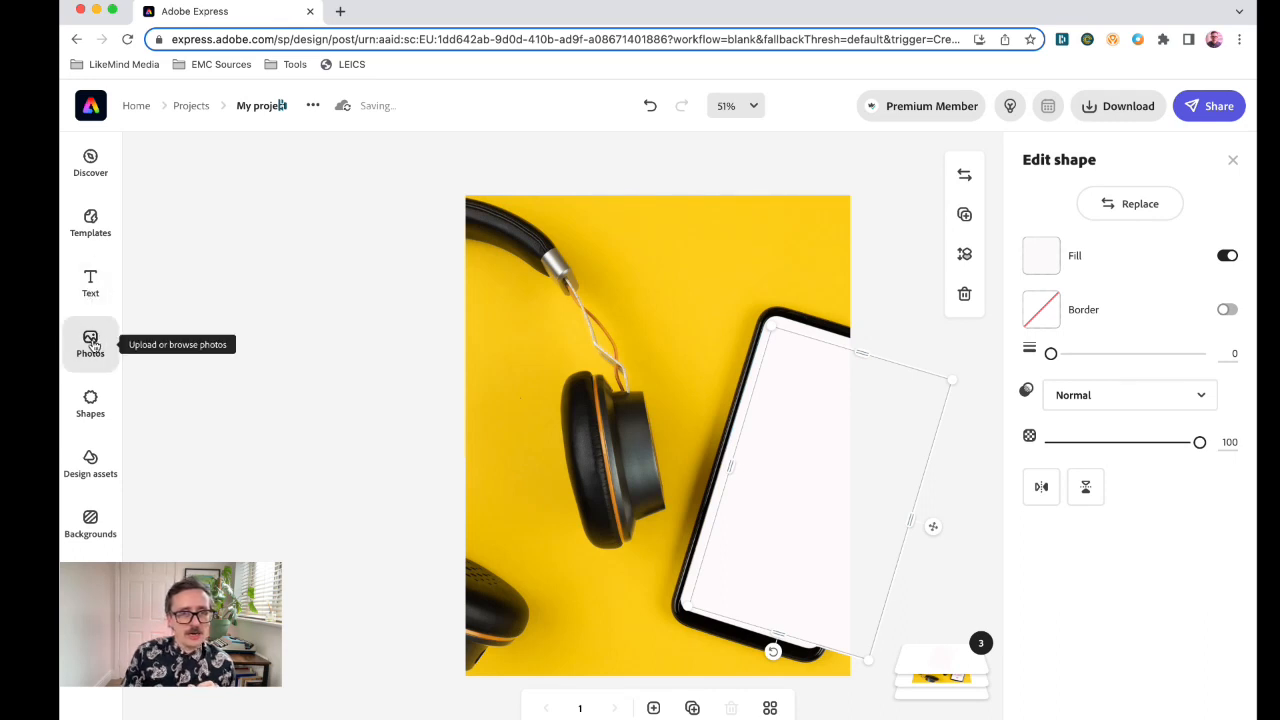
- Add the primary Like Mind Media logo to the canvas and move it onto the middle of the blank phone screen
click(90, 575)
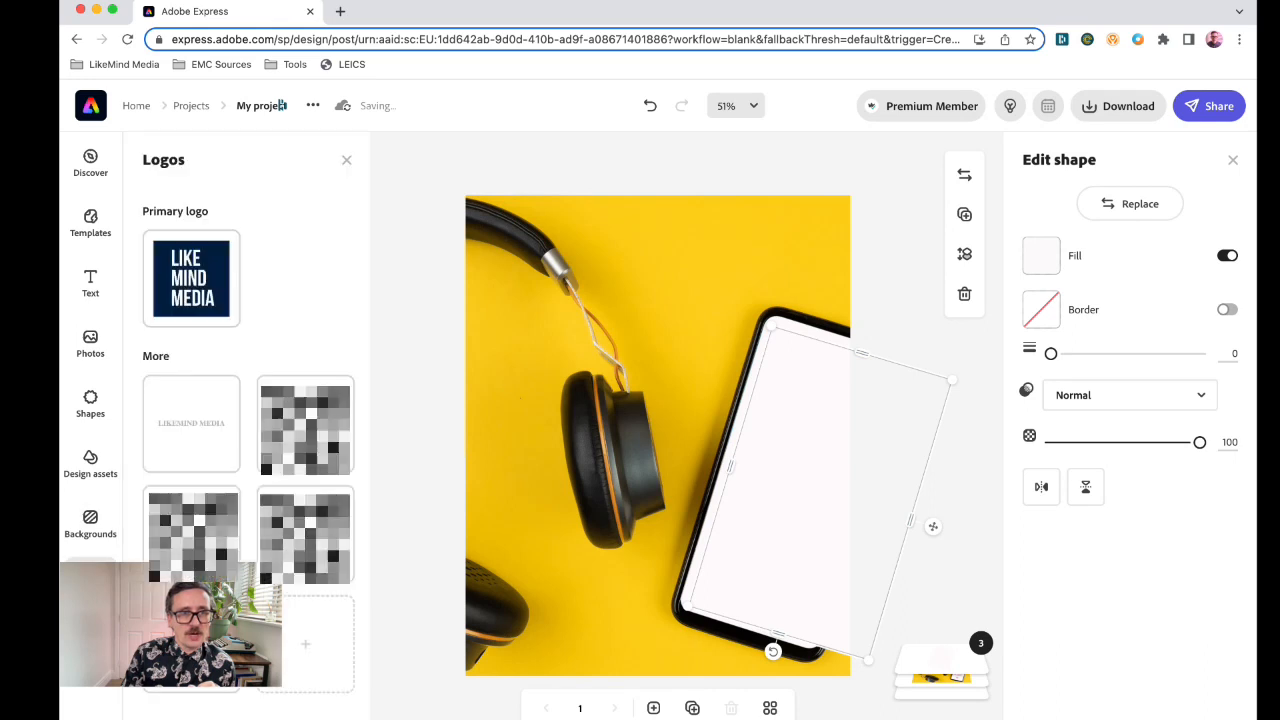
click(185, 298)
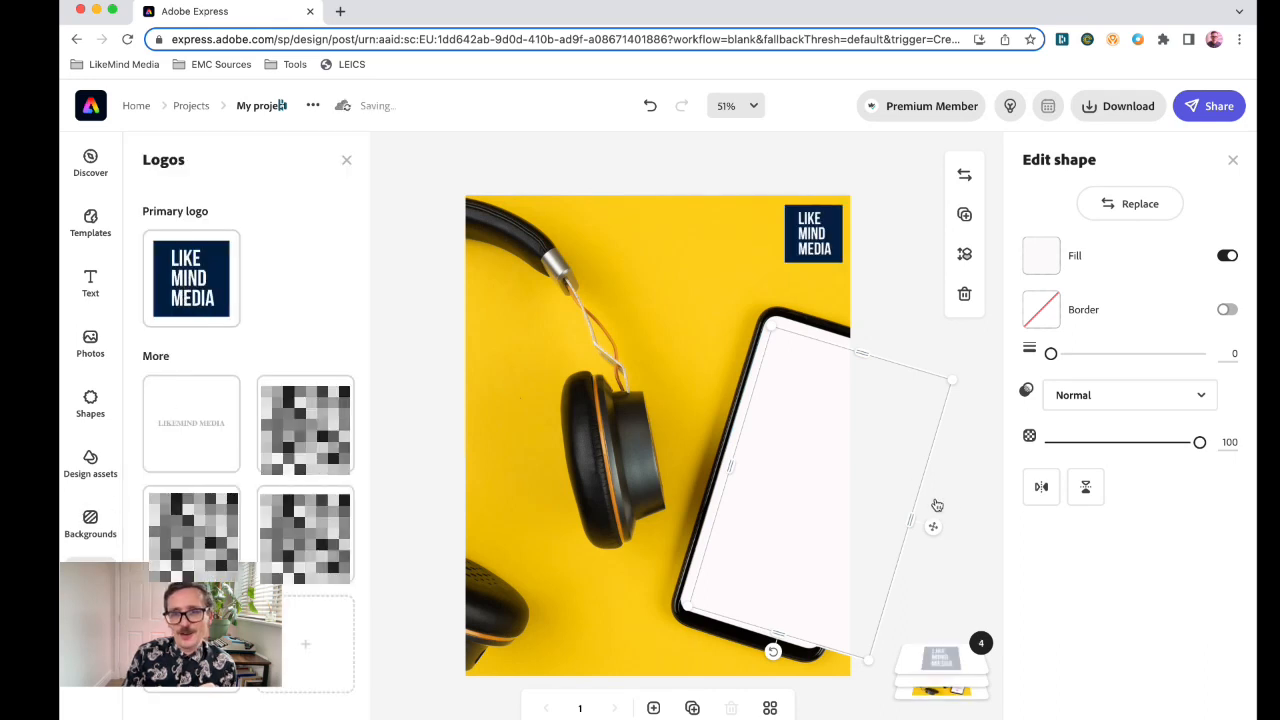
click(820, 243)
drag(821, 244, 804, 467)
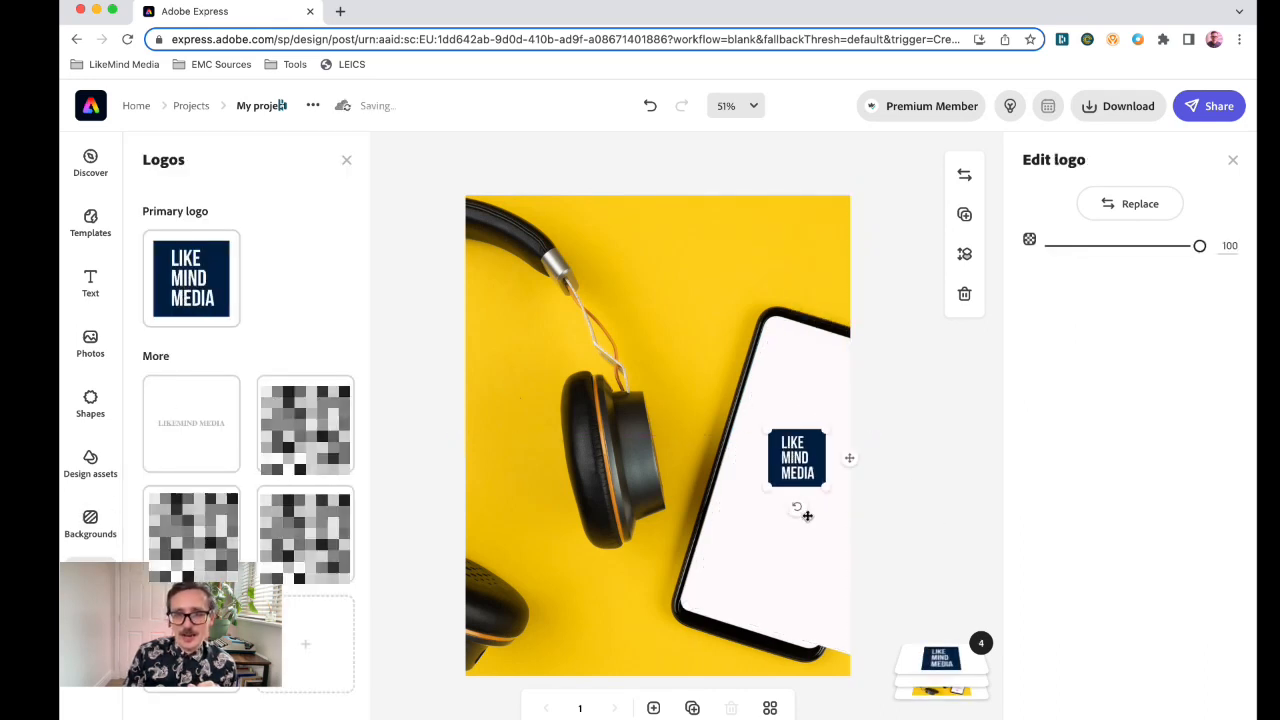
- Rotate the logo to match the phone's tilt, then enlarge and reposition it across the upper part of the phone screen
mouse_move(791, 514)
mouse_down()
mouse_move(771, 509)
mouse_move(785, 516)
mouse_up()
drag(776, 427, 720, 365)
drag(785, 412, 815, 425)
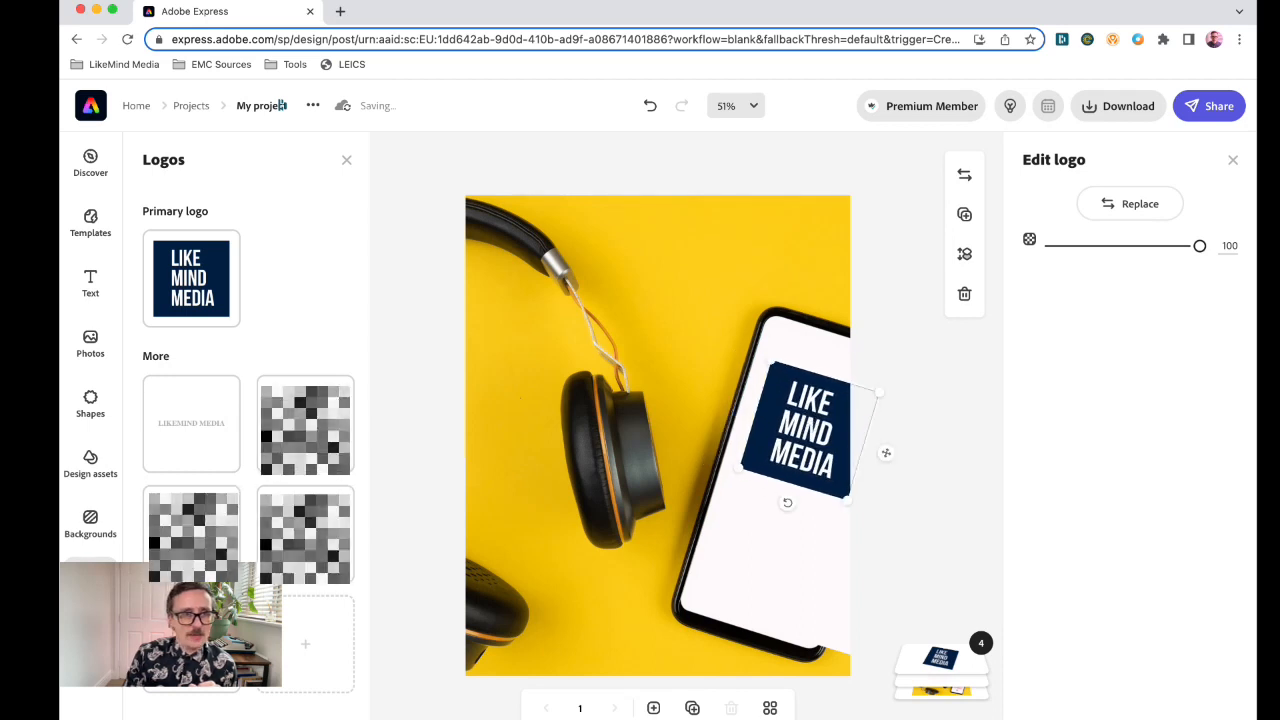
- Search the shapes for "play" and add a solid circular play button over the lower part of the phone
click(90, 403)
click(210, 208)
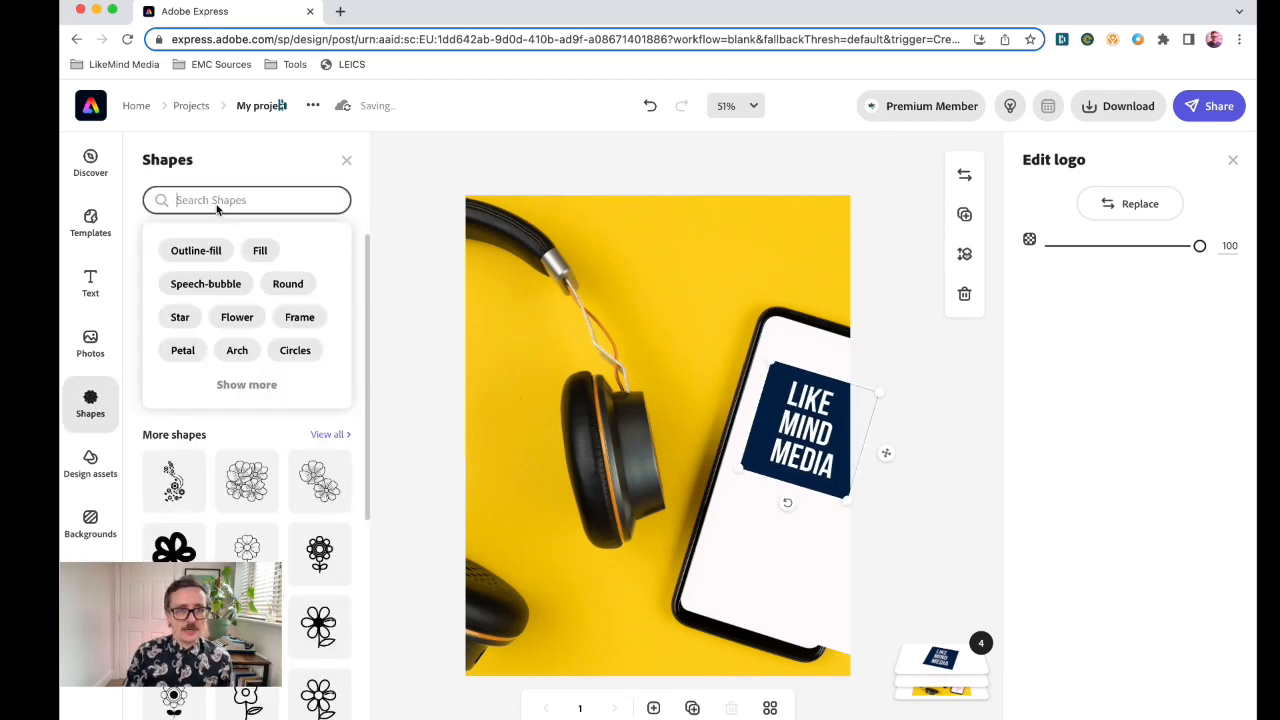
text(play)
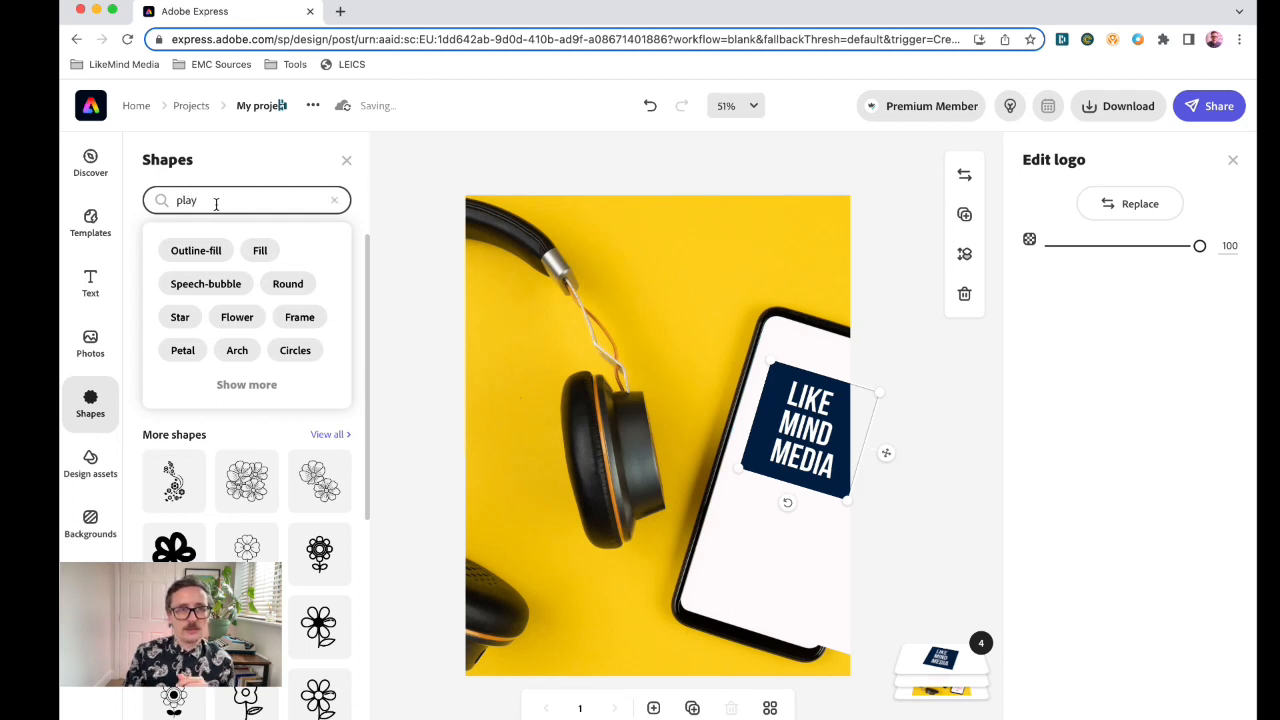
key(Return)
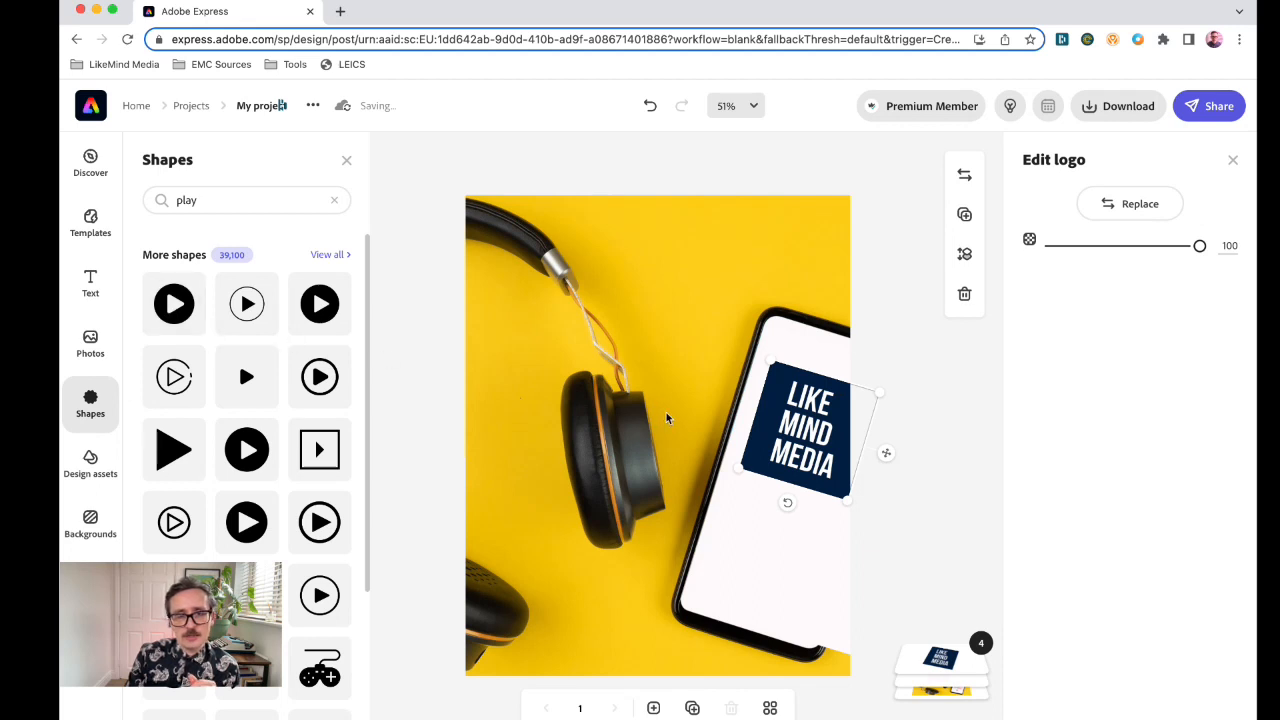
drag(667, 418, 786, 516)
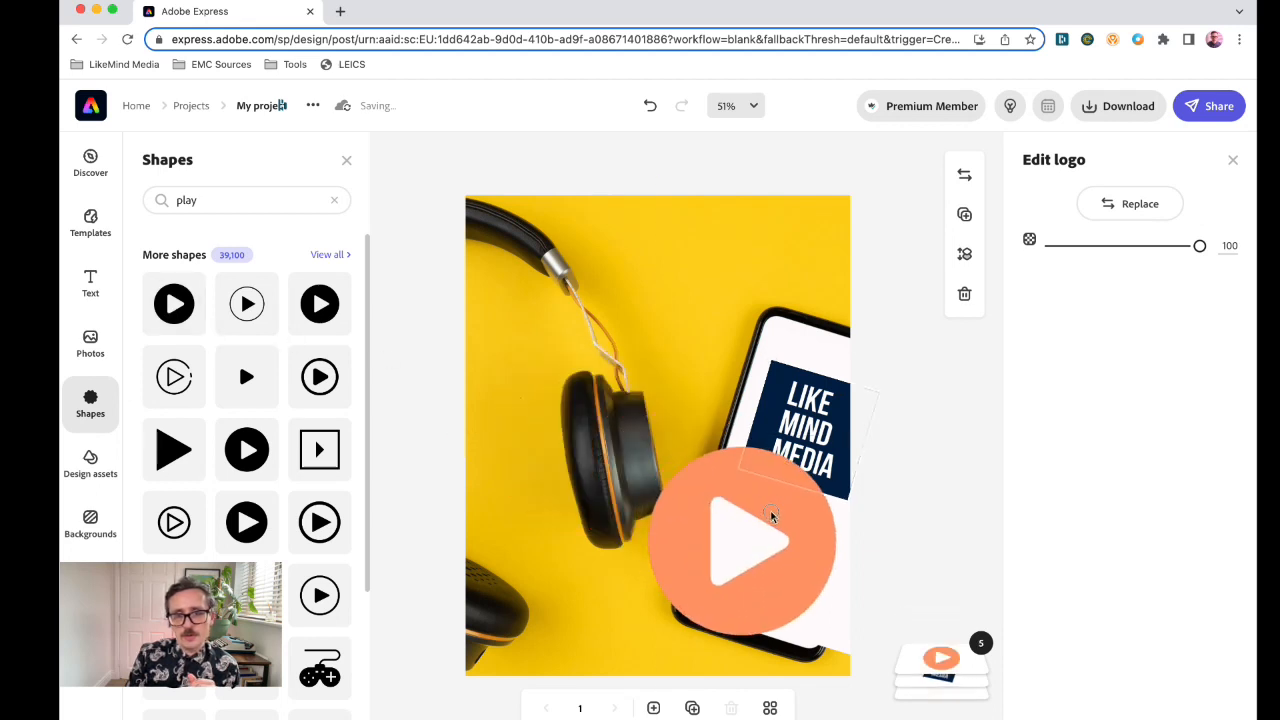
- Recolor the play button with the yellow from the LikeMind Media brand palette
click(691, 488)
click(1041, 256)
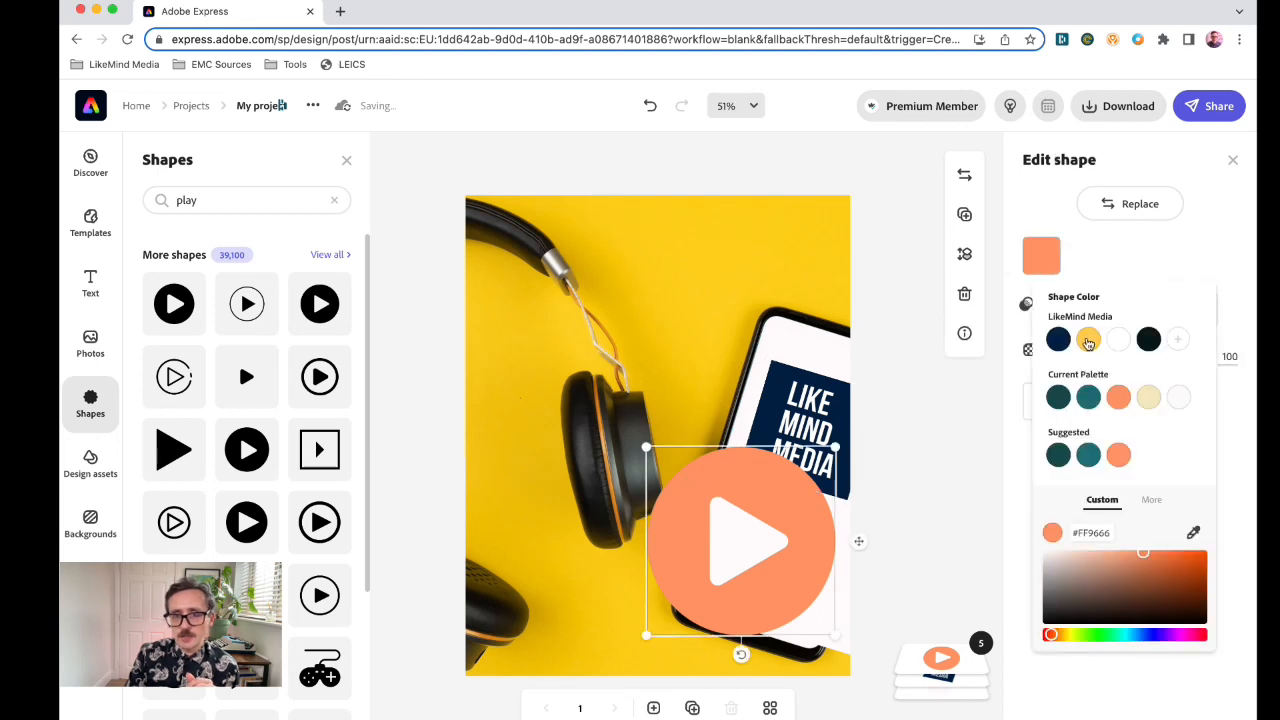
click(1088, 341)
- Rotate the play button to match the phone's tilt and shrink it to fit on the screen below the logo
drag(741, 654, 708, 651)
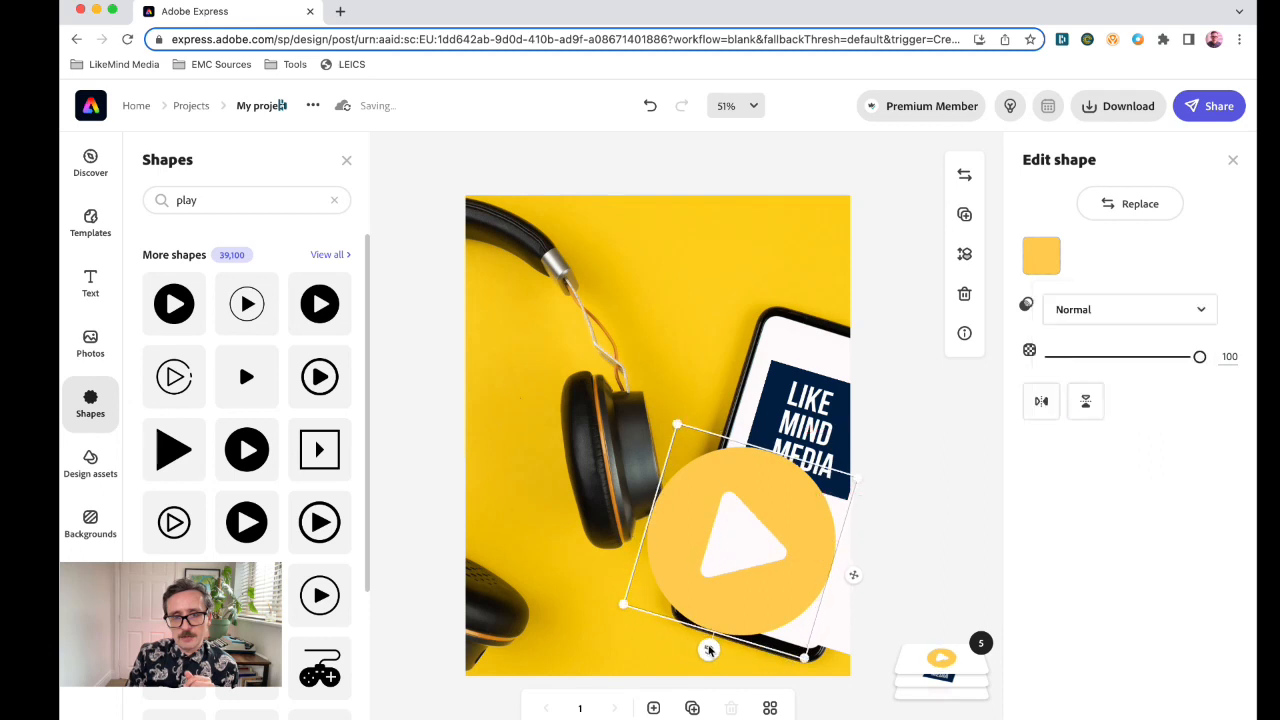
drag(676, 426, 765, 551)
click(881, 292)
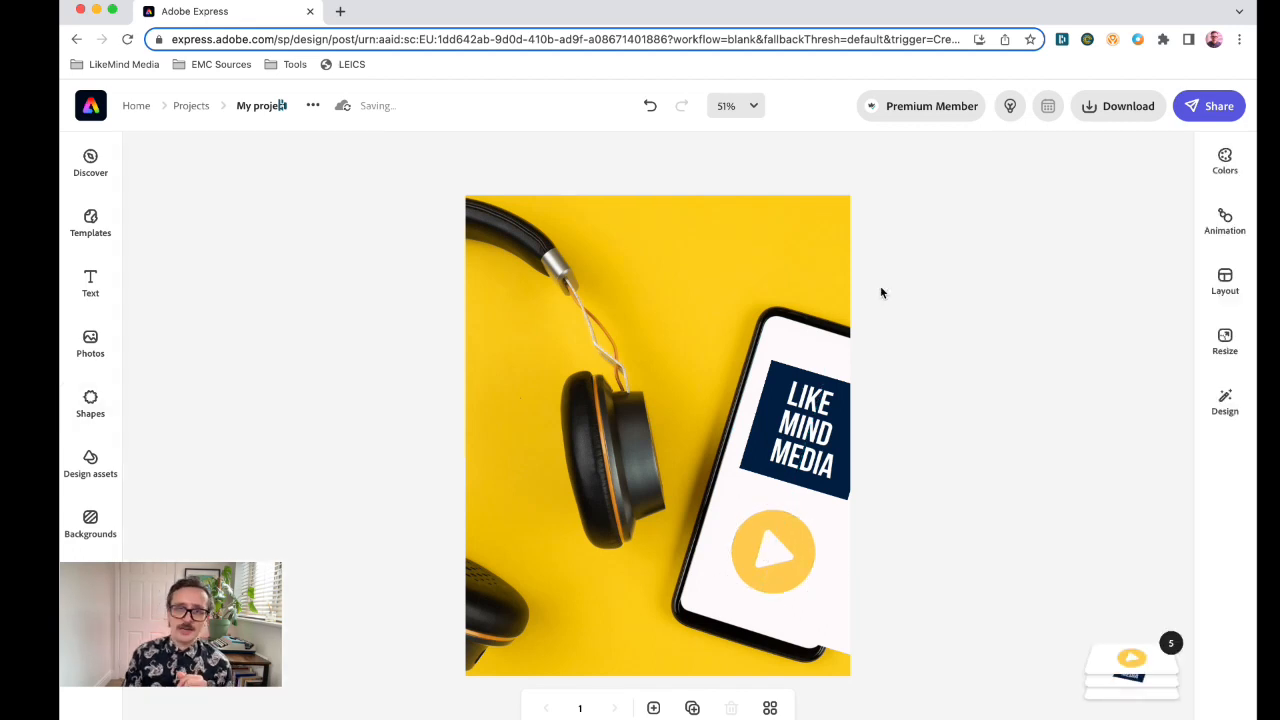
- Narrow the off-white covering shape from its outer side so it no longer hides the phone's right-hand edge
click(806, 613)
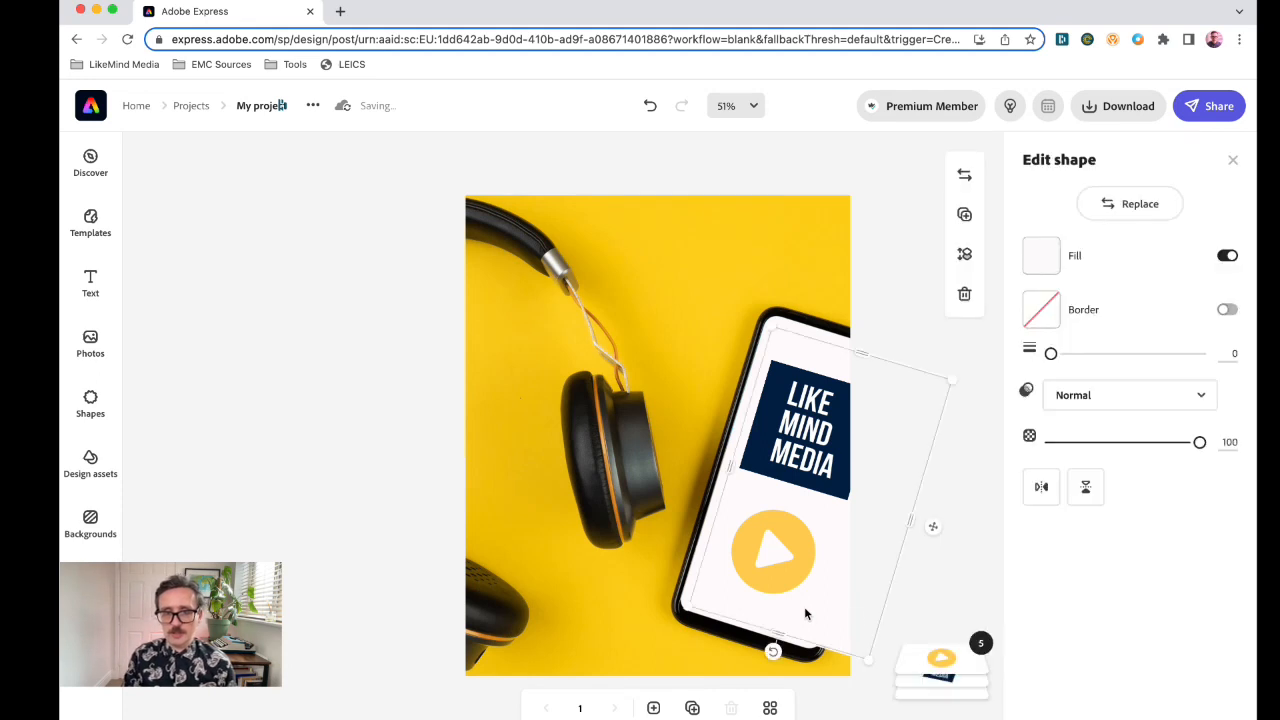
drag(909, 523, 853, 505)
click(953, 527)
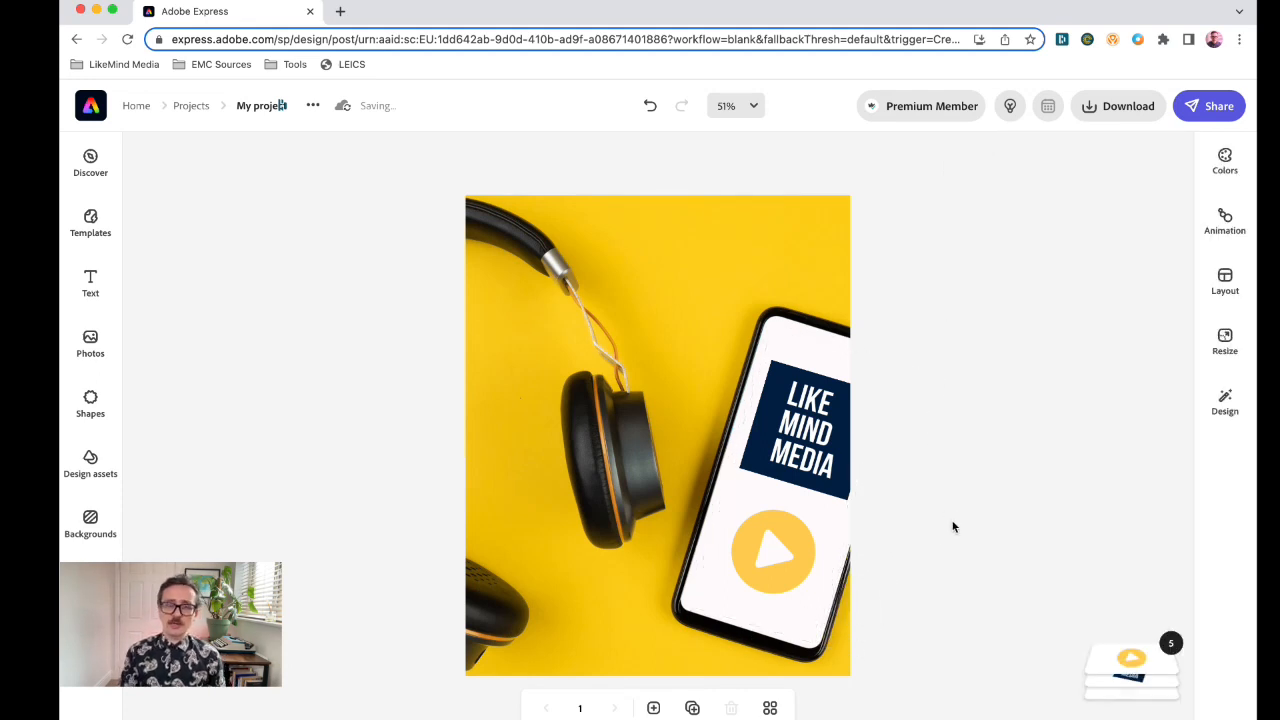